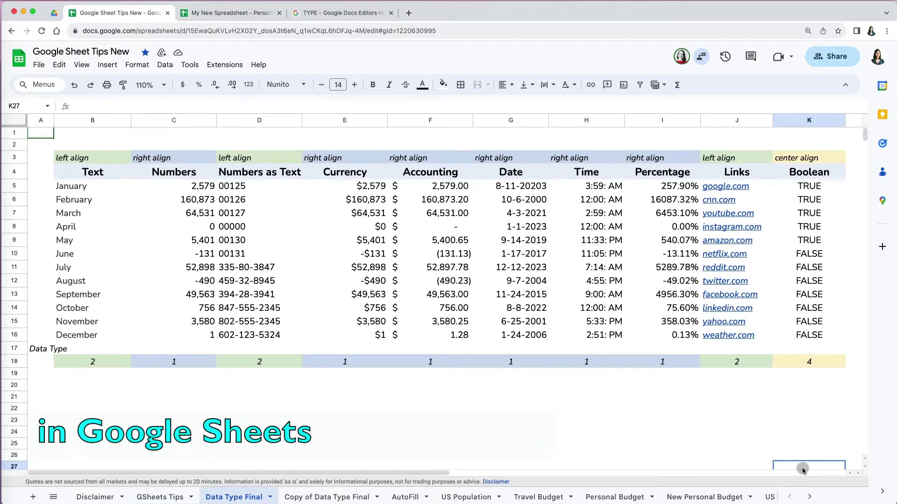
Step: Switch to the My New Spreadsheet - Personal Budget file, showing its Start Sheet
{"action": "left_click", "coordinate": [503, 233]}
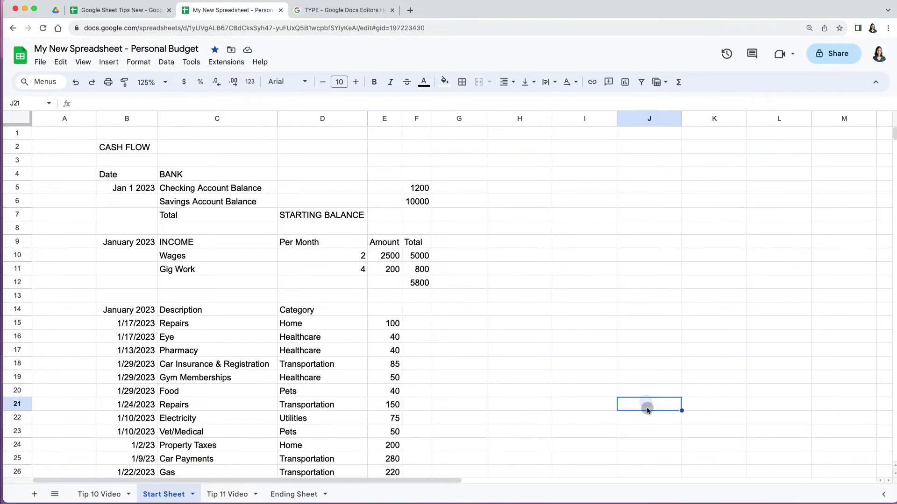
Step: Scroll down and back up through the Start Sheet's cash-flow entries
{"action": "scroll", "coordinate": [647, 409], "scroll_direction": "down", "scroll_amount": 3}
{"action": "scroll", "coordinate": [647, 409], "scroll_direction": "down", "scroll_amount": 10}
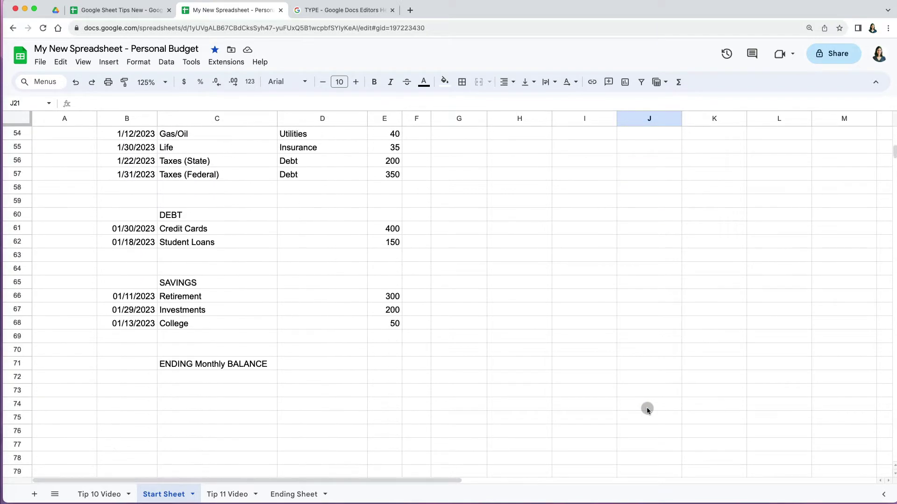
{"action": "scroll", "coordinate": [647, 410], "scroll_direction": "up", "scroll_amount": 15}
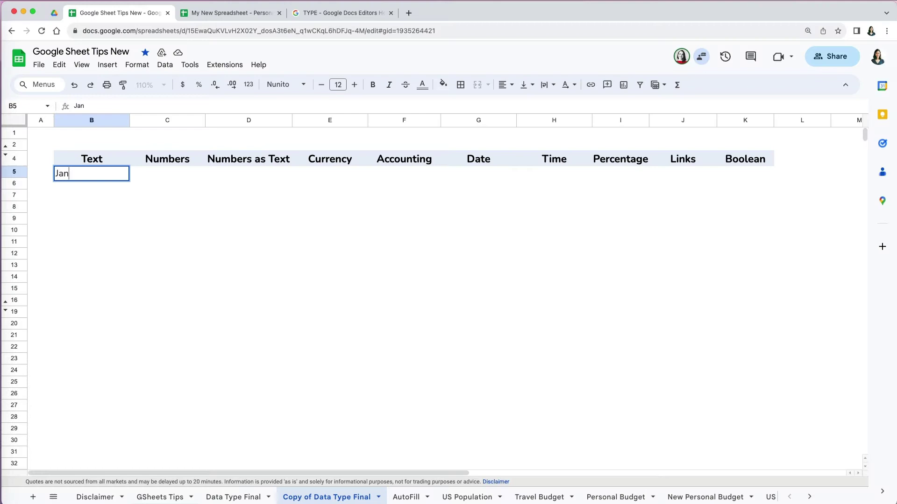
Step: Enter January and February under Text and autofill the months through December
{"action": "key", "text": "Return"}
{"action": "type", "text": "Febru"}
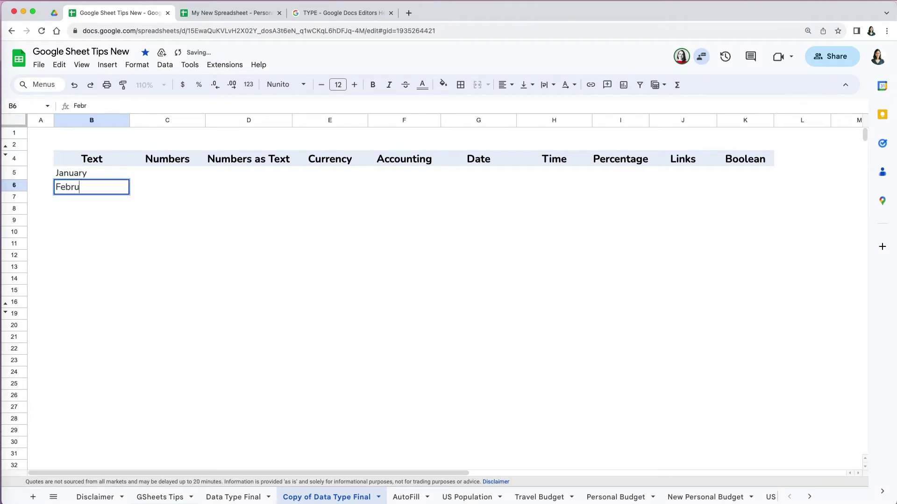
{"action": "type", "text": "ary"}
{"action": "left_click", "coordinate": [99, 177]}
{"action": "key", "text": "super+Return"}
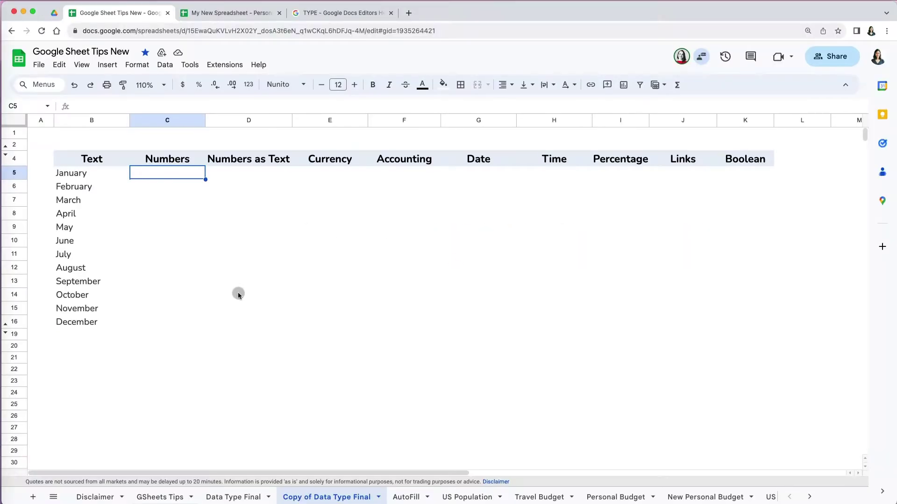
Step: Enter 2579 and 160873 under Numbers and paste the remaining ten values below
{"action": "type", "text": "25"}
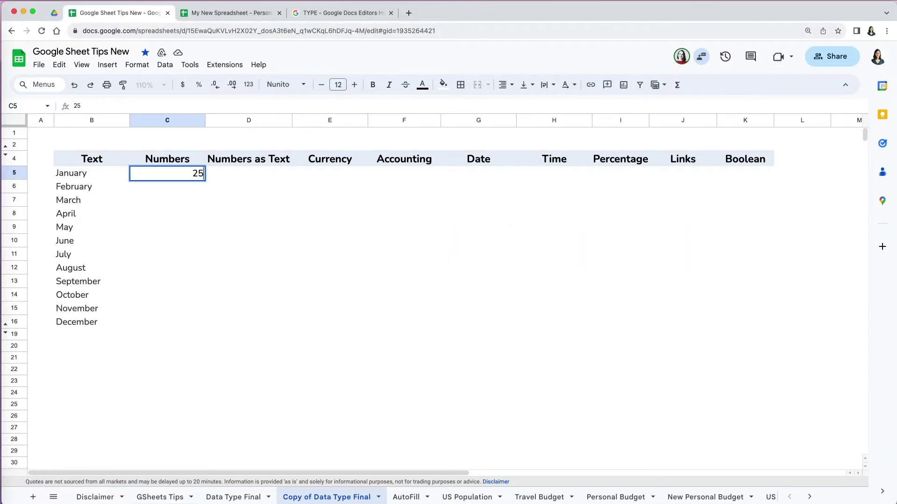
{"action": "type", "text": "79"}
{"action": "key", "text": "Return"}
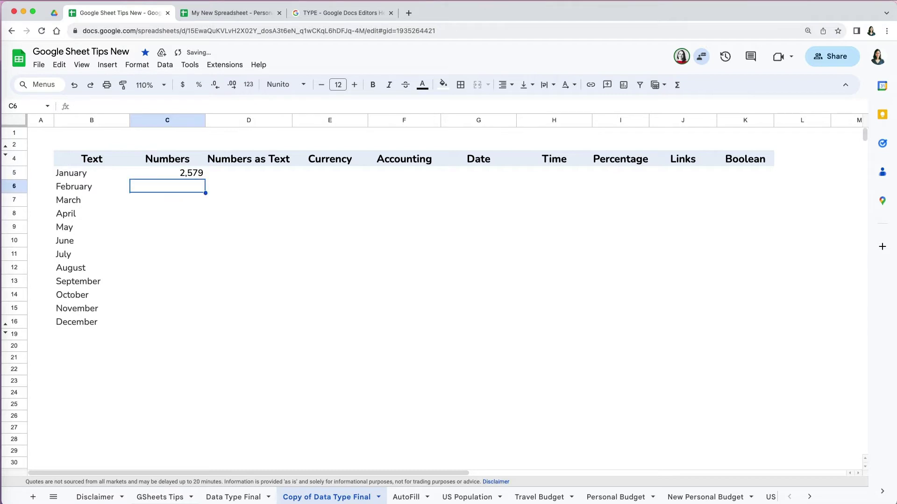
{"action": "type", "text": "16"}
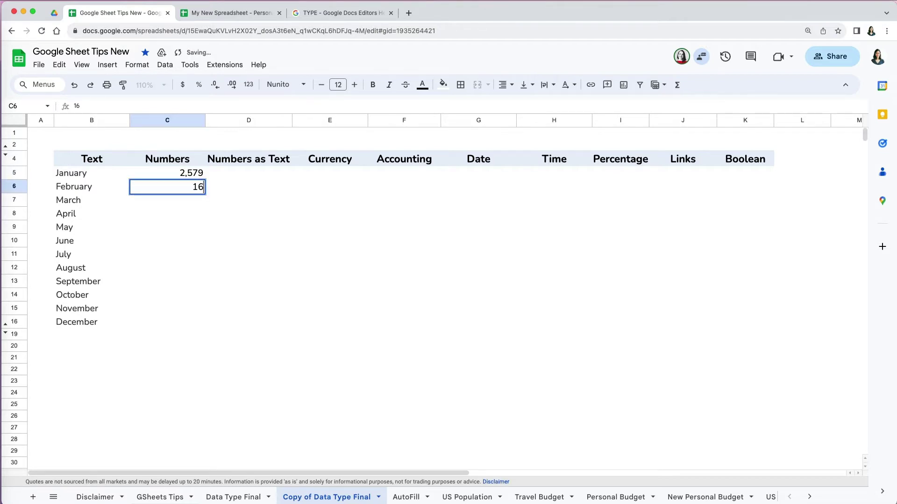
{"action": "type", "text": "087"}
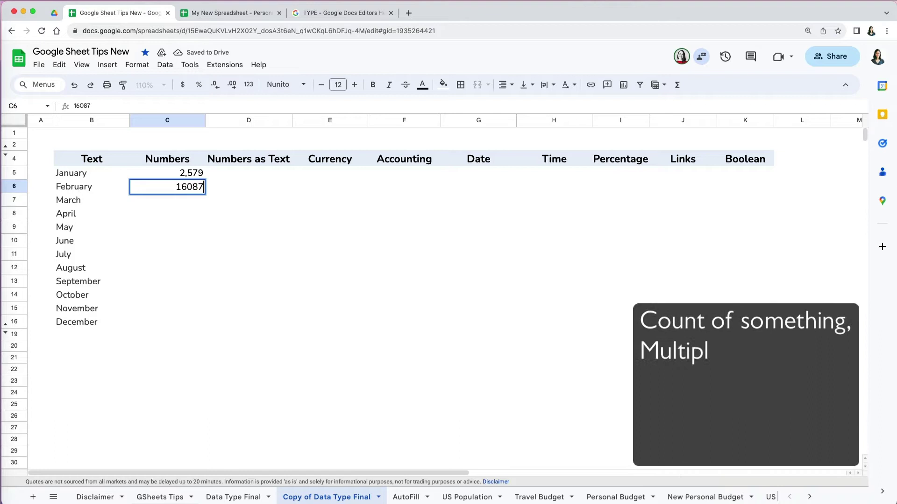
{"action": "type", "text": "3"}
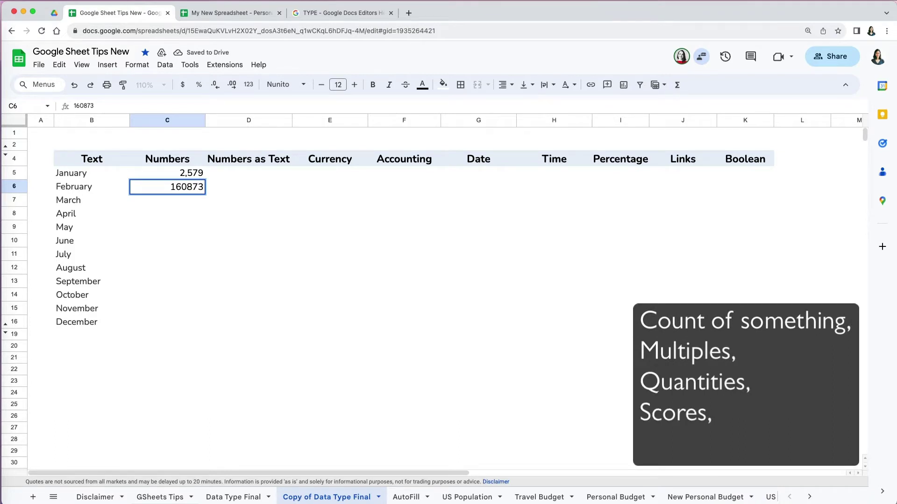
{"action": "key", "text": "Return"}
{"action": "type", "text": "64,531 0 5,401 -131 52,898 -490 49,563 756 3,580 1"}
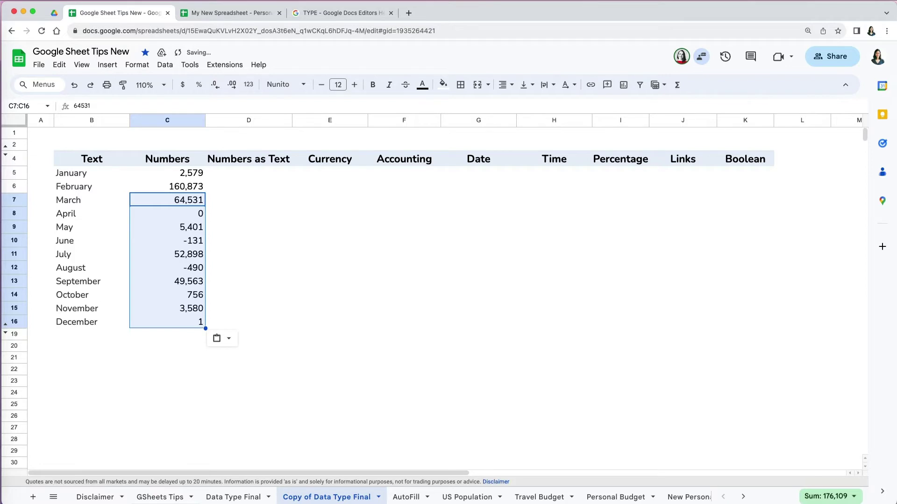
{"action": "left_click", "coordinate": [320, 369]}
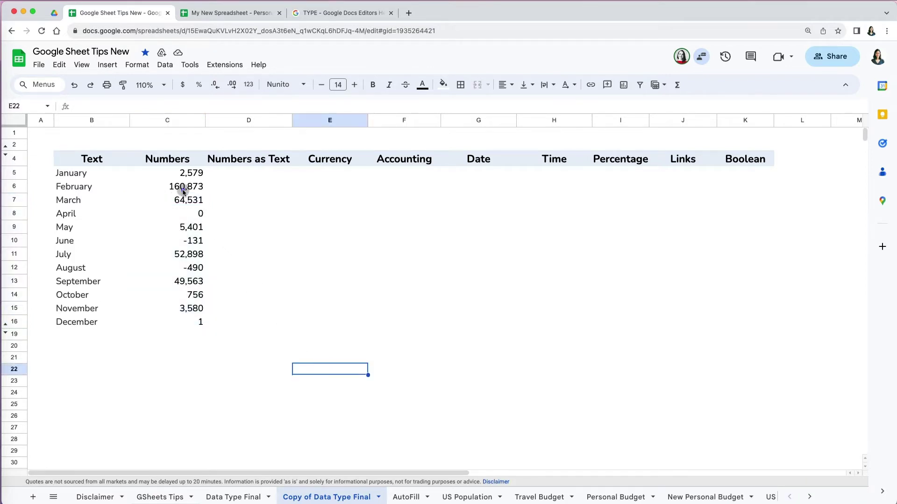
Step: Add two decimal places to the Numbers values in C5:C16
{"action": "left_click_drag", "start_coordinate": [188, 176], "coordinate": [200, 316]}
{"action": "key", "text": "super+c"}
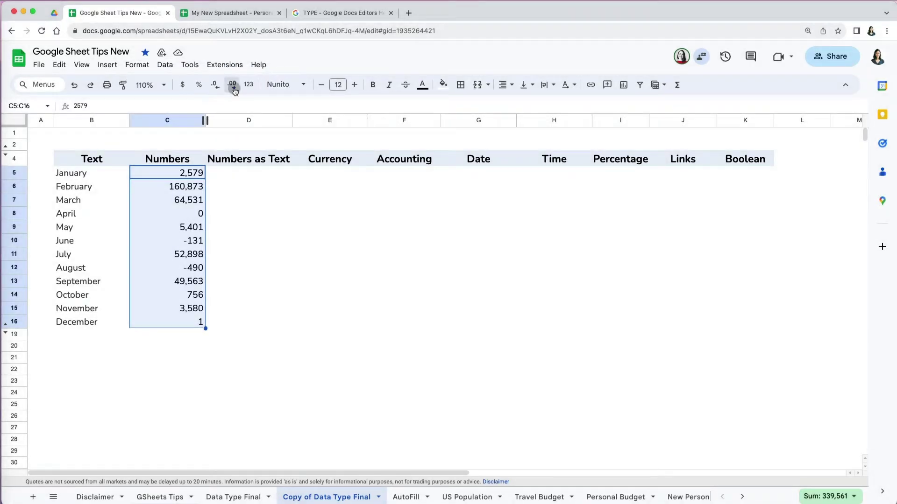
{"action": "left_click", "coordinate": [234, 88]}
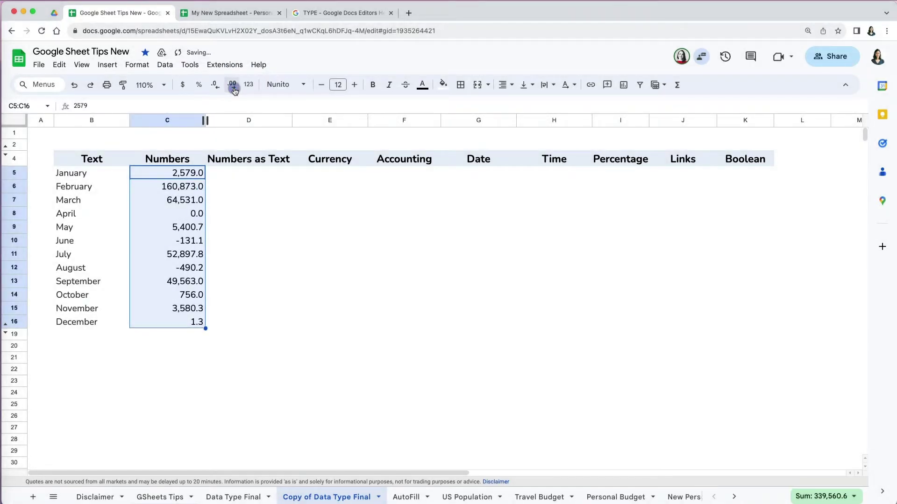
{"action": "left_click", "coordinate": [234, 89]}
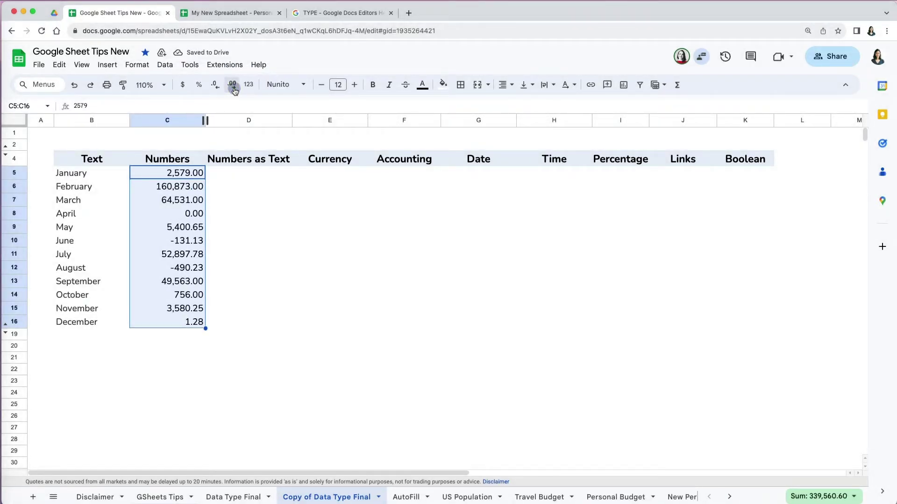
Step: Edit the Numbers column's custom number format pattern and apply it
{"action": "left_click", "coordinate": [137, 64]}
{"action": "mouse_move", "coordinate": [175, 117]}
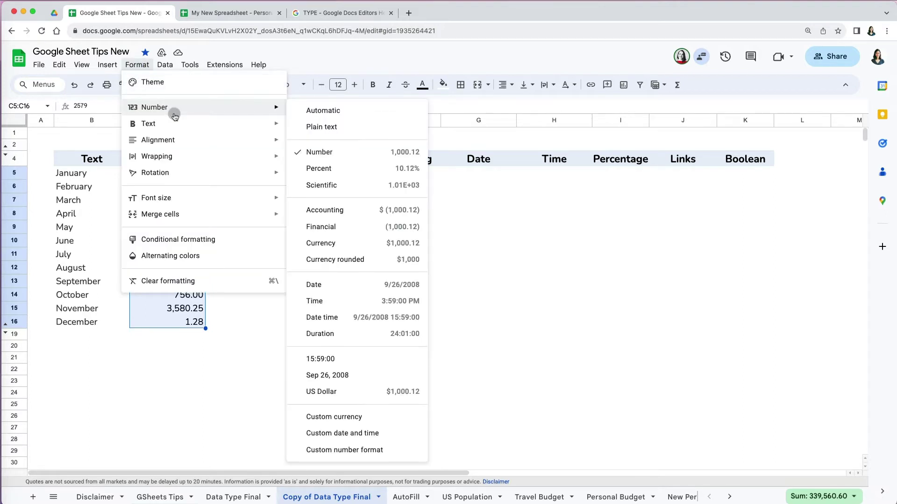
{"action": "left_click", "coordinate": [349, 452]}
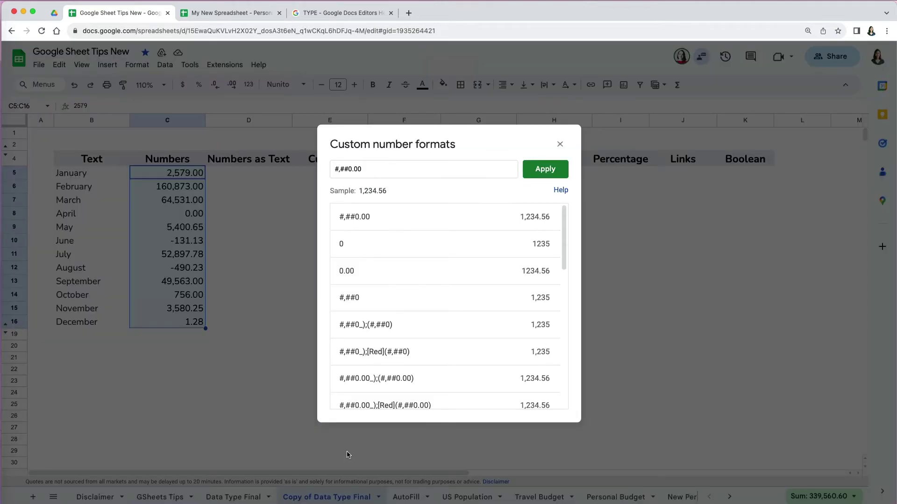
{"action": "left_click", "coordinate": [349, 169]}
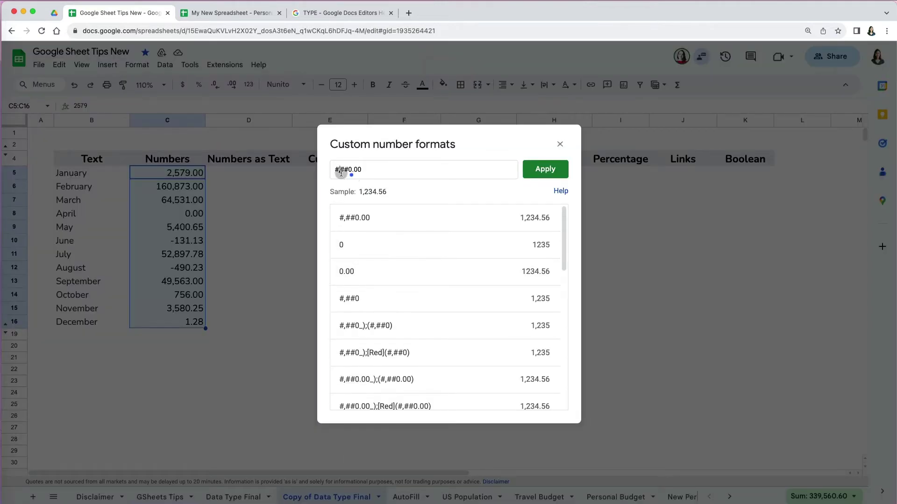
{"action": "key", "text": "BackSpace"}
{"action": "key", "text": "BackSpace"}
{"action": "key", "text": "BackSpace"}
{"action": "key", "text": "BackSpace"}
{"action": "left_click", "coordinate": [541, 169]}
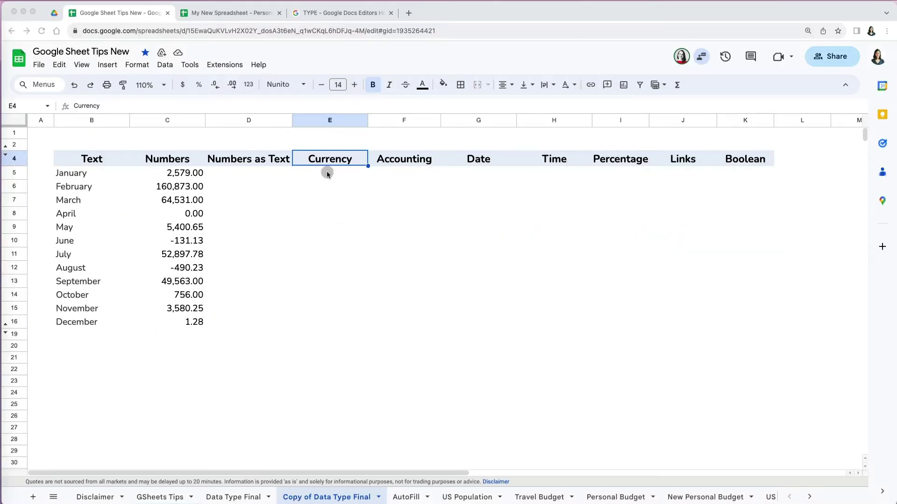
Step: Paste the twelve numbers under Currency, format them as currency, and remove decimals
{"action": "left_click", "coordinate": [326, 172]}
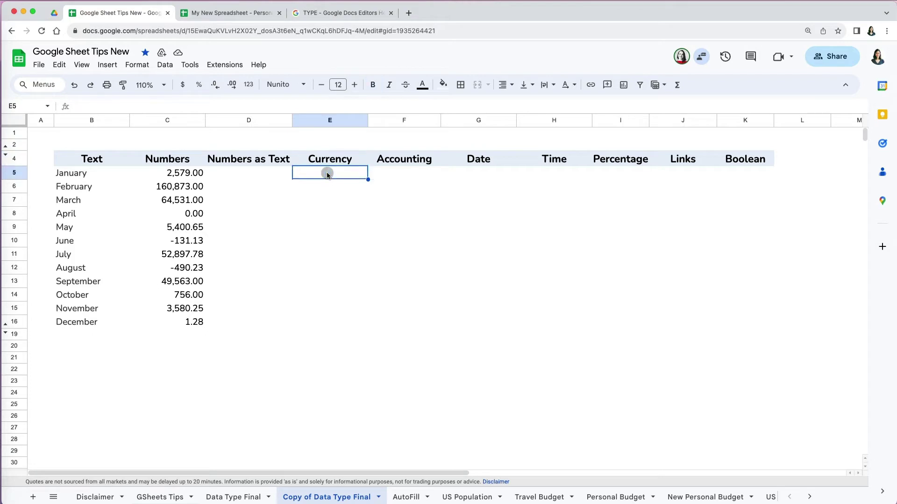
{"action": "key", "text": "super+v"}
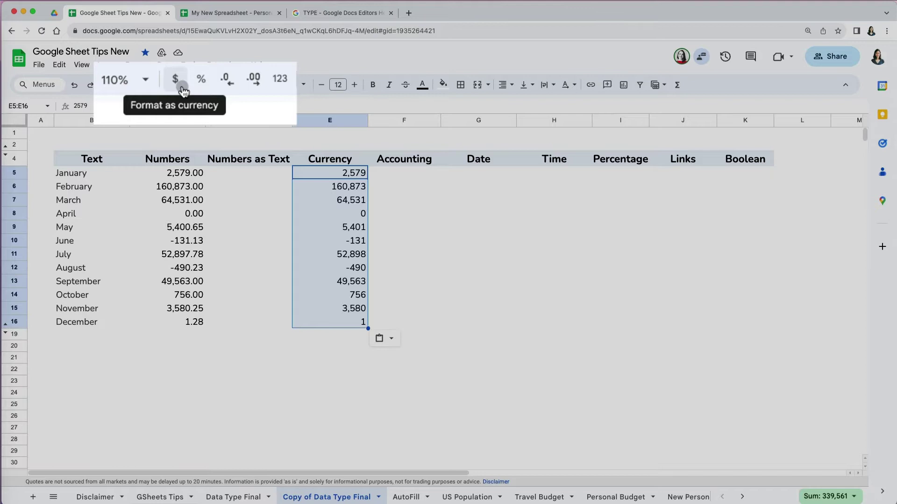
{"action": "left_click", "coordinate": [182, 85]}
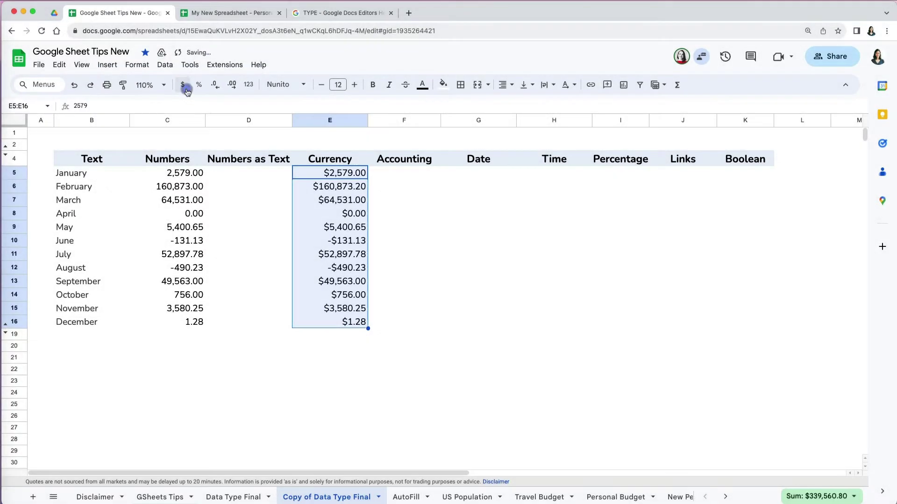
{"action": "left_click", "coordinate": [215, 87]}
{"action": "left_click", "coordinate": [216, 86]}
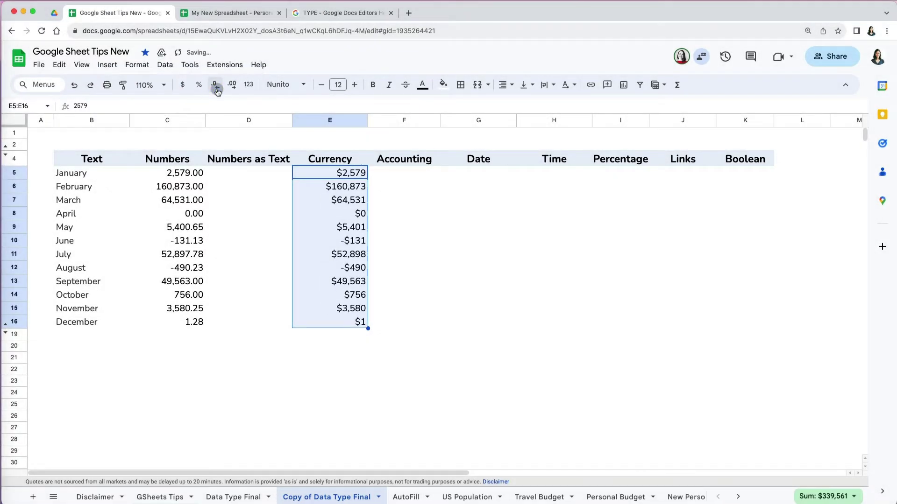
Step: Apply a British Pound Sterling custom currency format in the £1,000.00 style
{"action": "left_click", "coordinate": [137, 65]}
{"action": "mouse_move", "coordinate": [188, 112]}
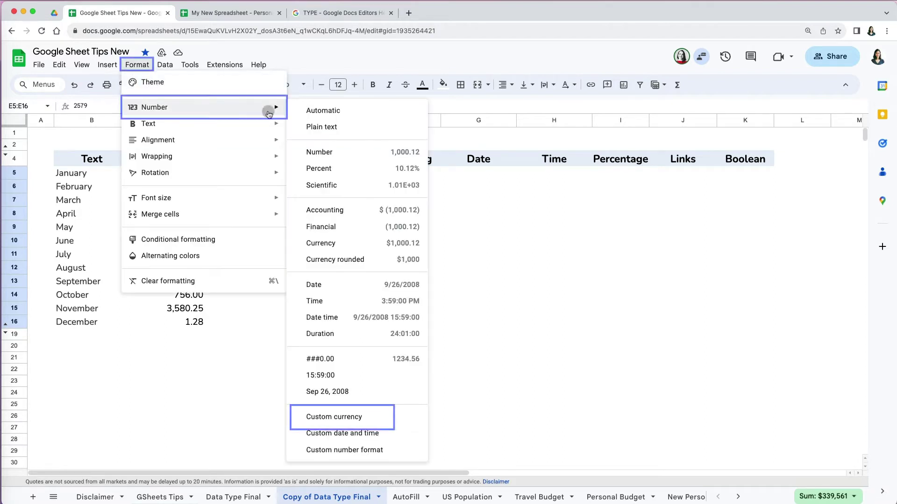
{"action": "left_click", "coordinate": [350, 419]}
{"action": "scroll", "coordinate": [416, 341], "scroll_direction": "down", "scroll_amount": 15}
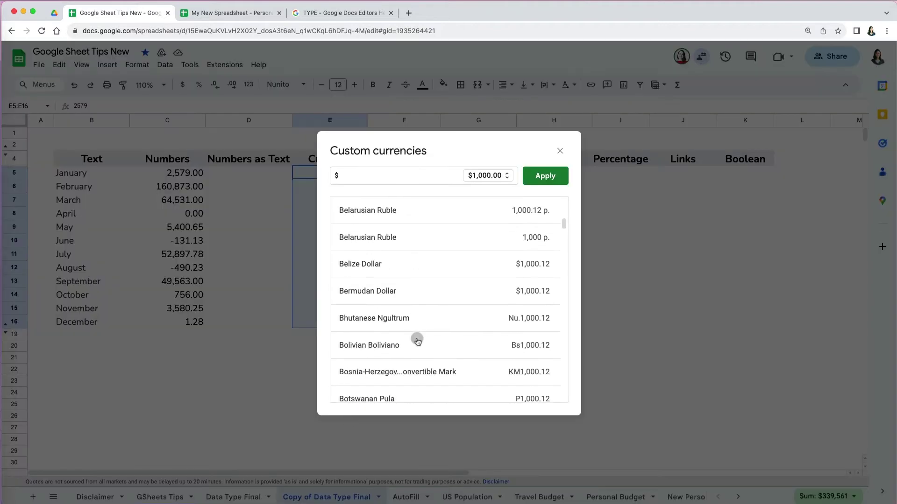
{"action": "scroll", "coordinate": [400, 234], "scroll_direction": "up", "scroll_amount": 15}
{"action": "type", "text": "bri"}
{"action": "left_click", "coordinate": [372, 210]}
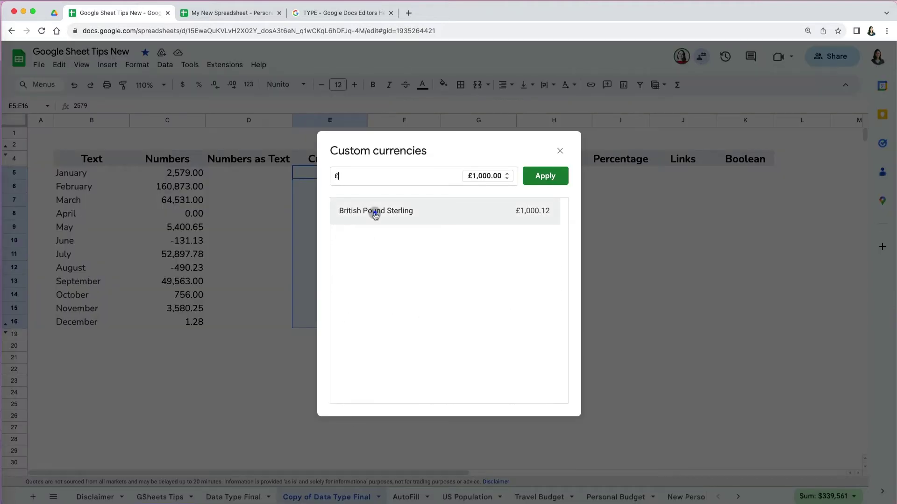
{"action": "left_click", "coordinate": [507, 178]}
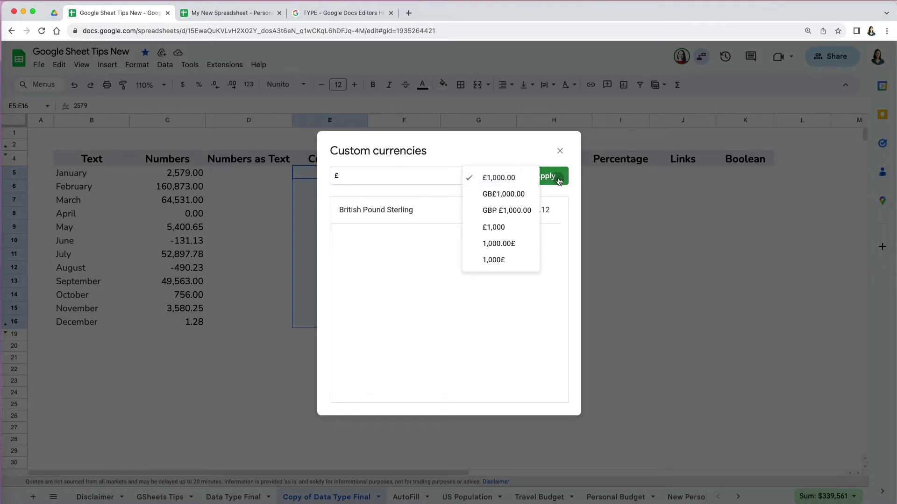
{"action": "left_click", "coordinate": [525, 156]}
{"action": "left_click", "coordinate": [553, 176]}
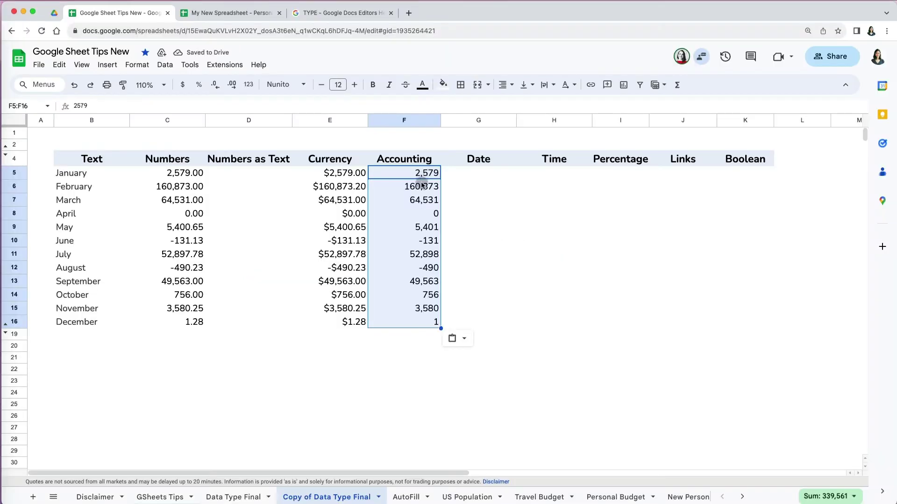
{"action": "left_click", "coordinate": [138, 65]}
{"action": "left_click", "coordinate": [256, 105]}
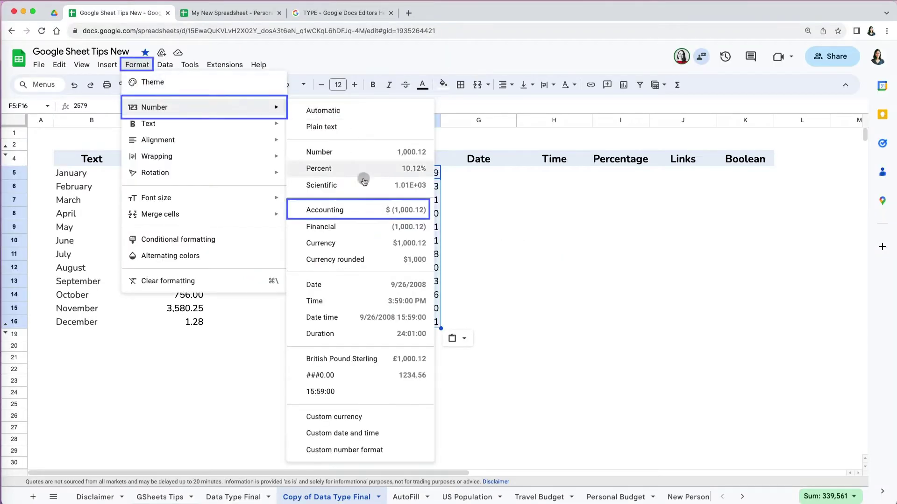
{"action": "left_click", "coordinate": [368, 213]}
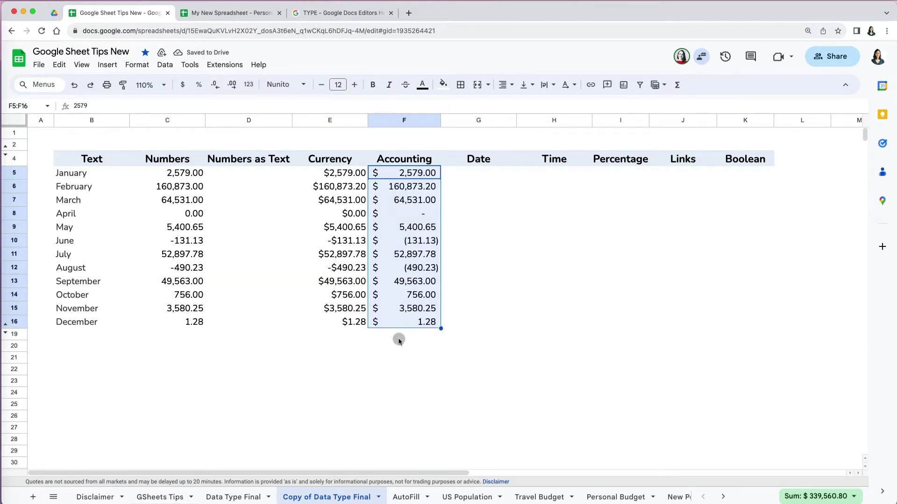
{"action": "left_click", "coordinate": [406, 346]}
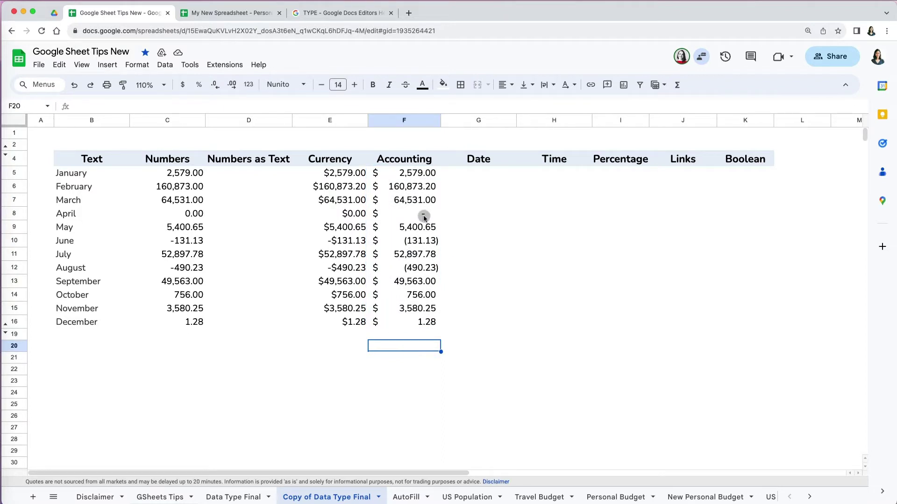
{"action": "left_click_drag", "start_coordinate": [423, 217], "coordinate": [365, 214]}
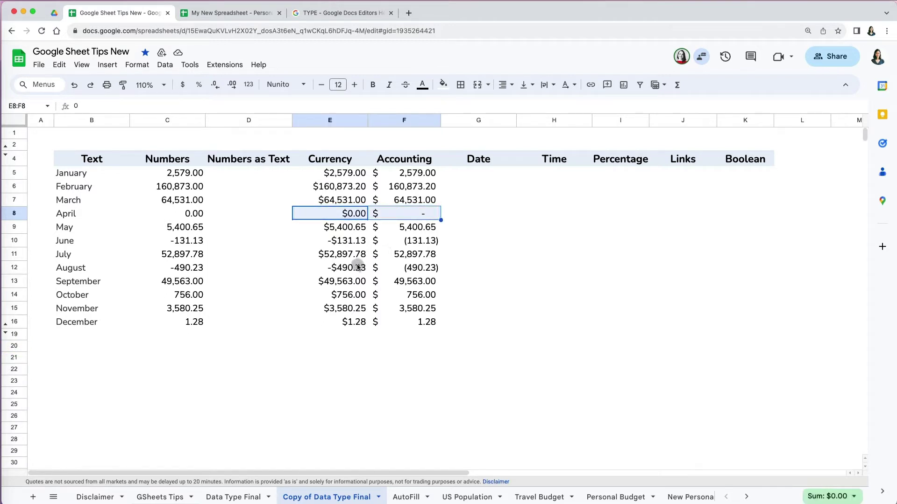
{"action": "left_click_drag", "start_coordinate": [365, 268], "coordinate": [408, 274]}
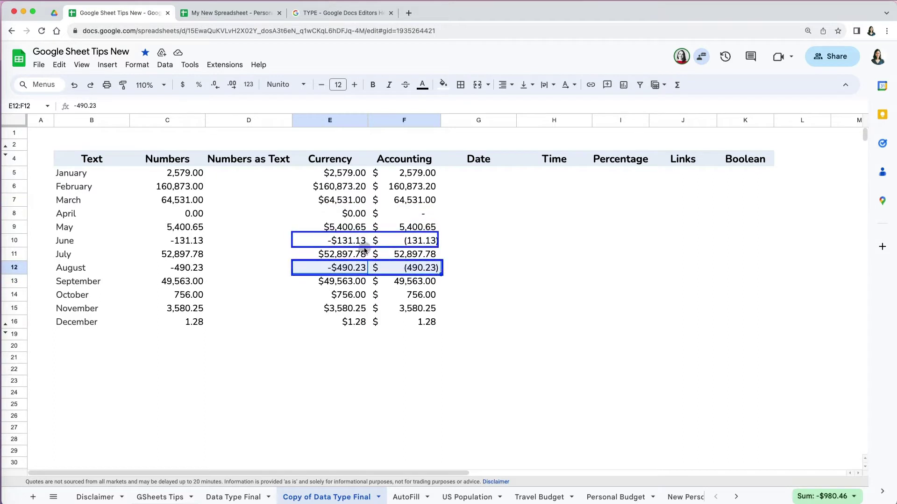
{"action": "left_click_drag", "start_coordinate": [354, 240], "coordinate": [409, 241]}
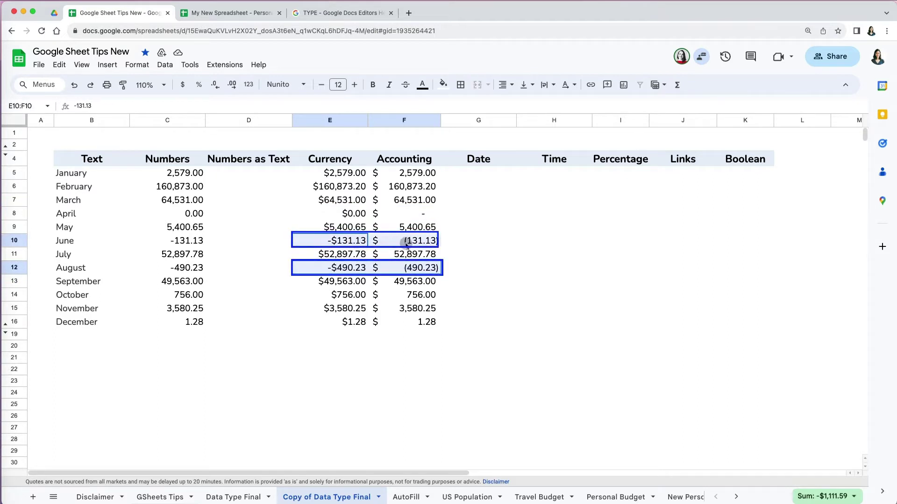
{"action": "left_click", "coordinate": [430, 357]}
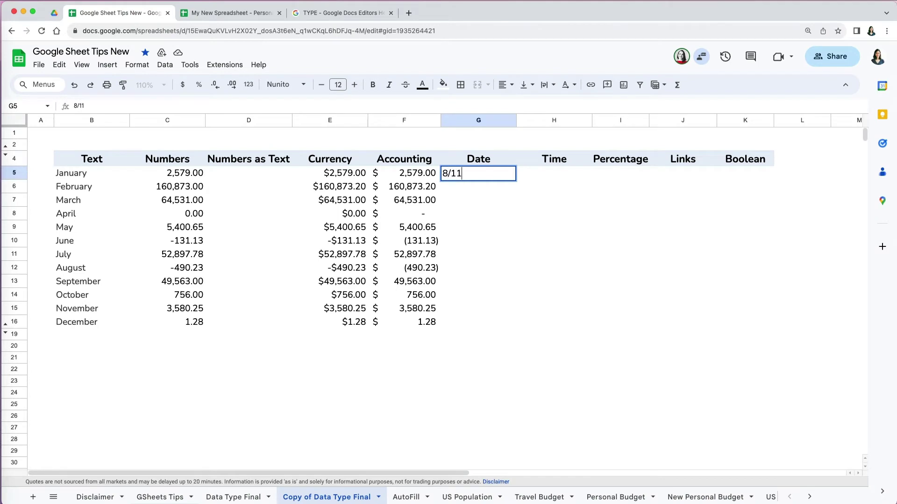
Step: Enter 8/11/23 in G5, change it to August 12, and paste dates for every month
{"action": "type", "text": "11/23"}
{"action": "key", "text": "Return"}
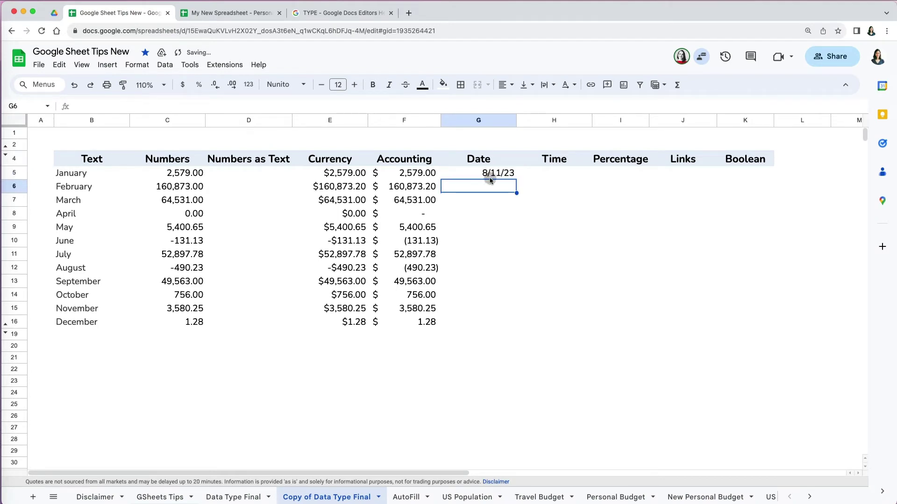
{"action": "left_click", "coordinate": [489, 176]}
{"action": "double_click", "coordinate": [489, 176]}
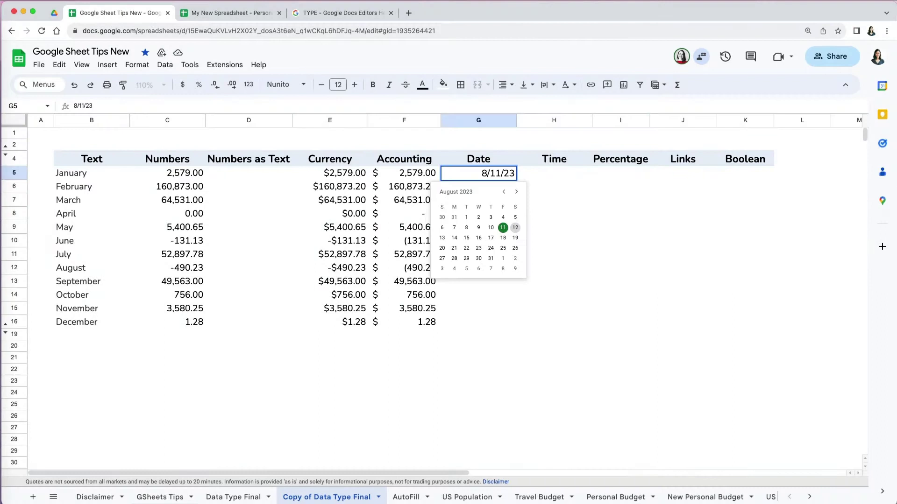
{"action": "left_click", "coordinate": [536, 235]}
{"action": "key", "text": "super+v"}
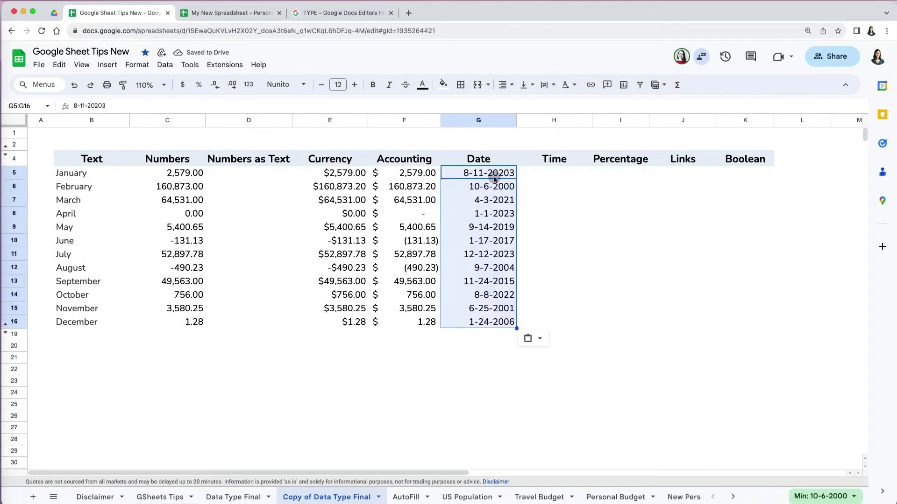
Step: Apply a custom Month-Day-Year date format with leading zeros, like 10-06-2000
{"action": "left_click", "coordinate": [140, 64]}
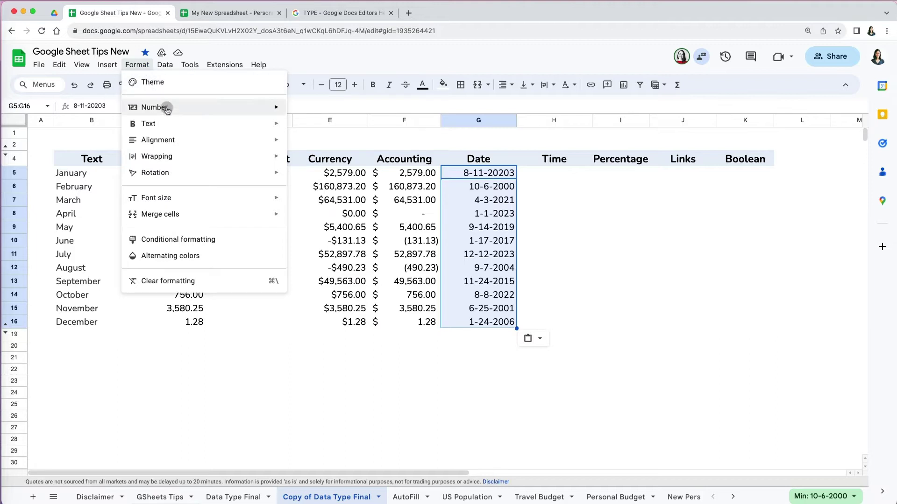
{"action": "mouse_move", "coordinate": [166, 109]}
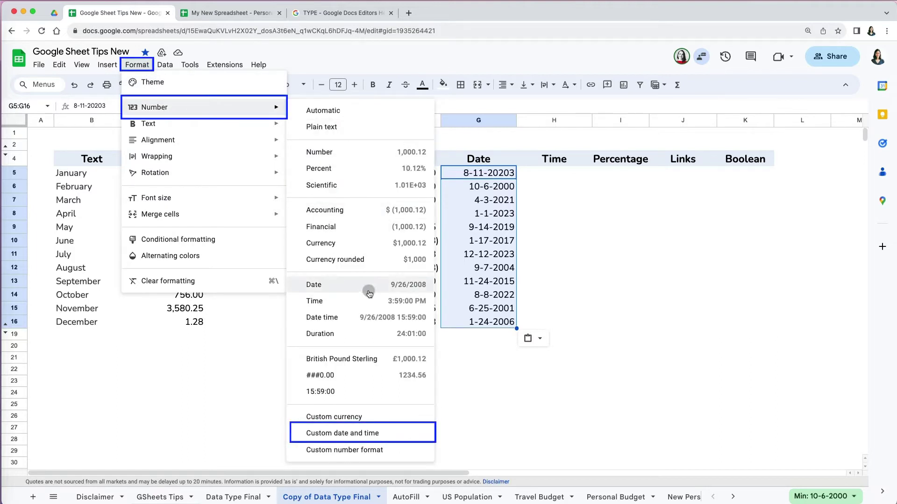
{"action": "left_click", "coordinate": [362, 436]}
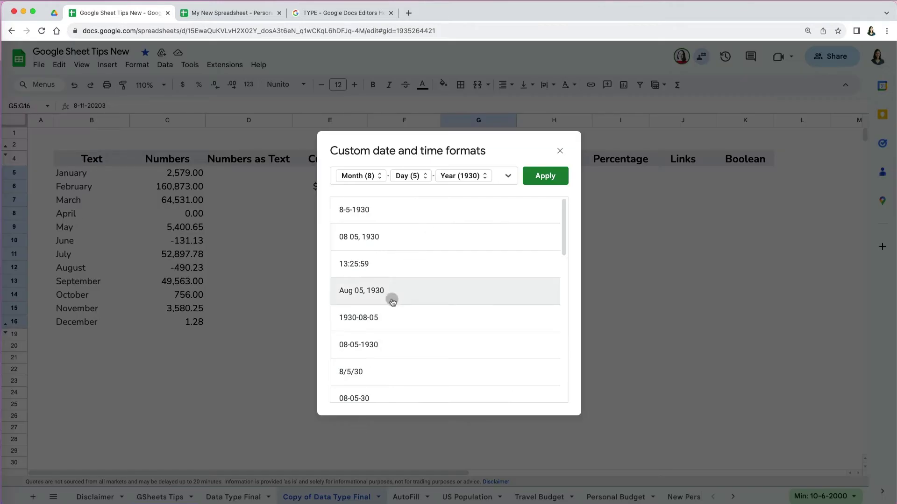
{"action": "left_click", "coordinate": [387, 344]}
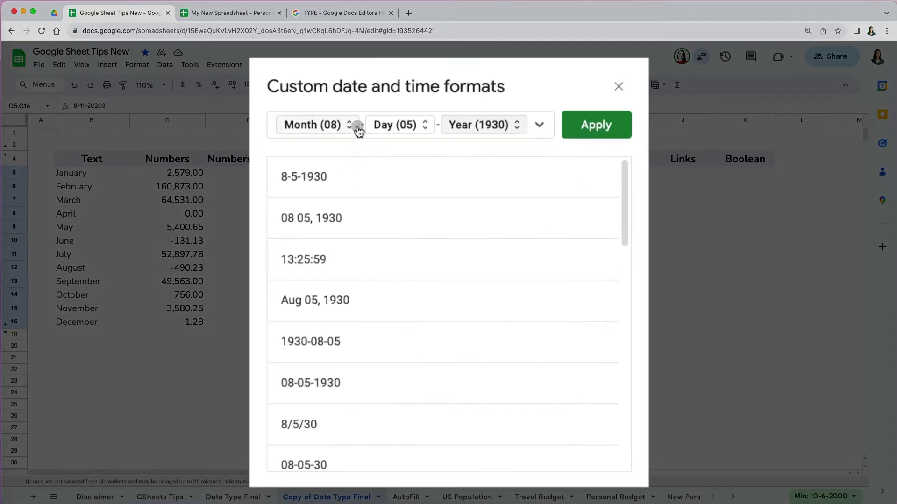
{"action": "left_click", "coordinate": [386, 176]}
{"action": "left_click", "coordinate": [356, 129]}
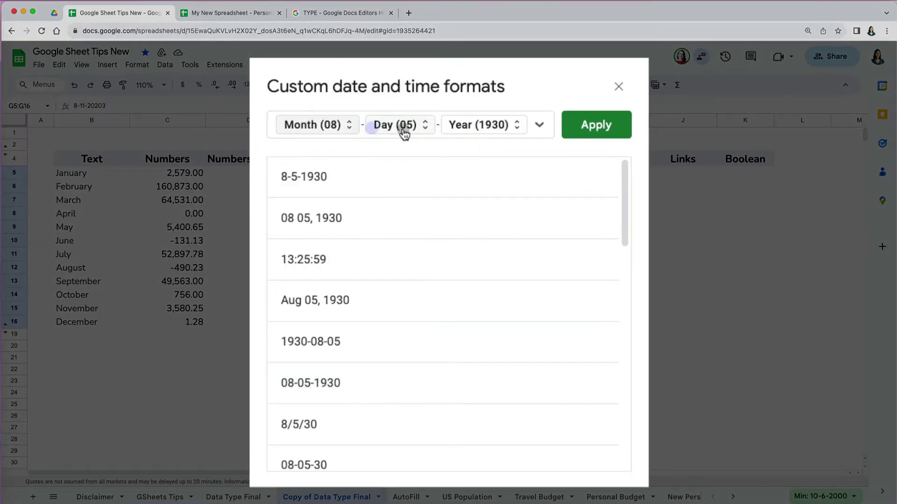
{"action": "left_click", "coordinate": [426, 131]}
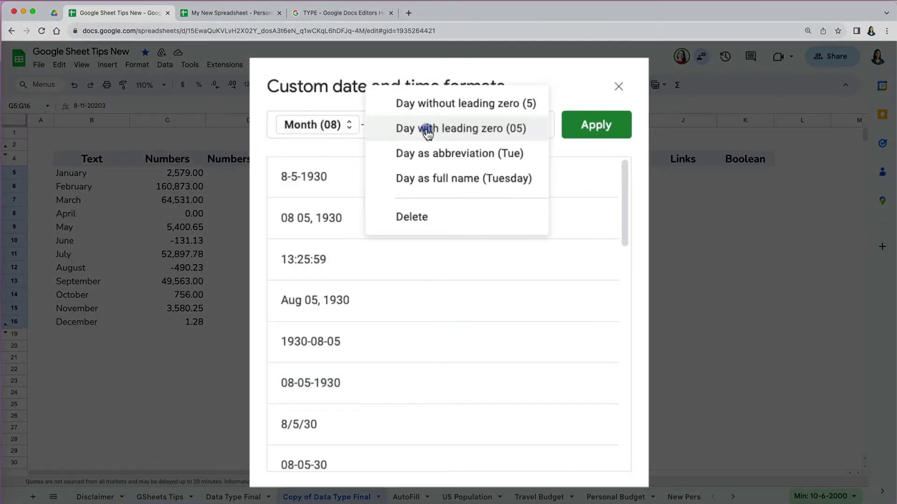
{"action": "left_click", "coordinate": [498, 133]}
{"action": "left_click", "coordinate": [517, 133]}
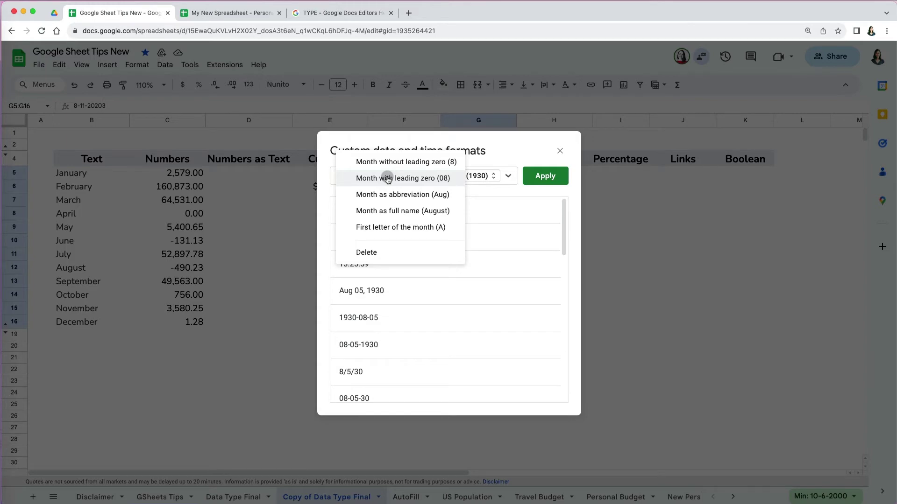
{"action": "left_click", "coordinate": [387, 178]}
{"action": "left_click", "coordinate": [545, 175]}
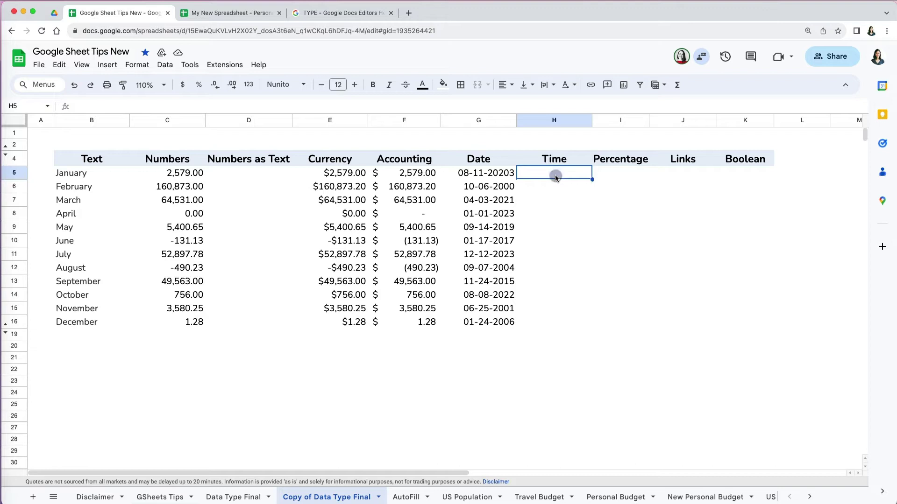
Step: Enter 3:59pm in H5 and select the time for number formatting
{"action": "type", "text": "3:59"}
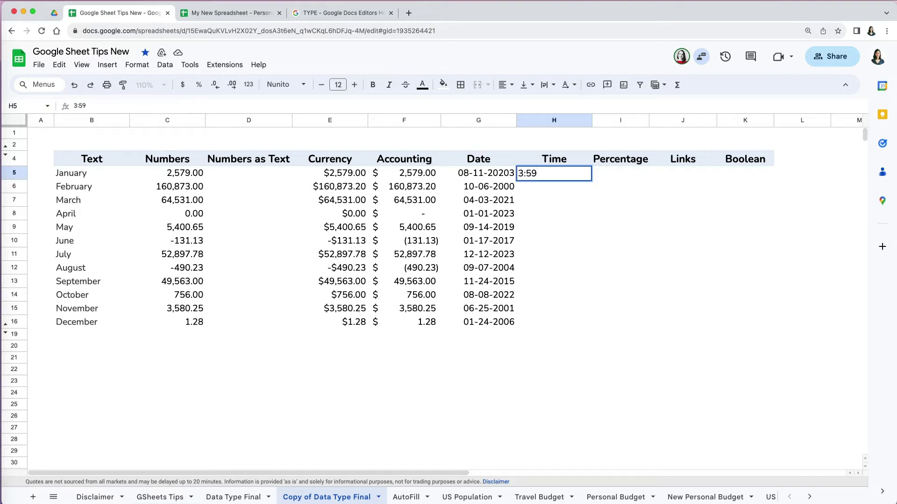
{"action": "type", "text": "pm"}
{"action": "key", "text": "Return"}
{"action": "left_click", "coordinate": [555, 189]}
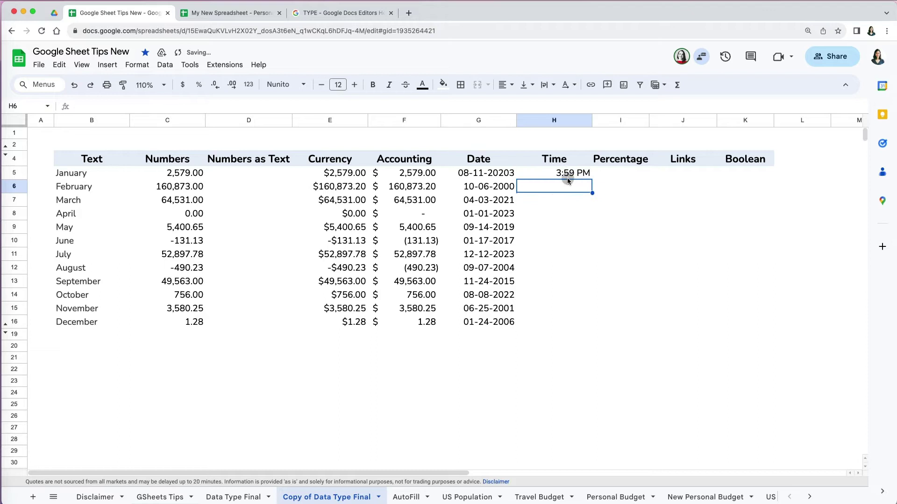
{"action": "left_click", "coordinate": [567, 178]}
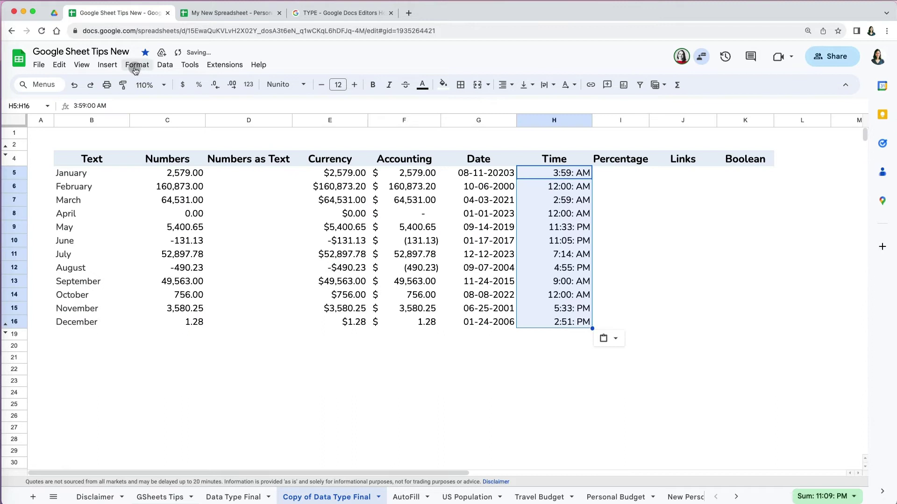
{"action": "left_click", "coordinate": [135, 65]}
{"action": "mouse_move", "coordinate": [154, 105]}
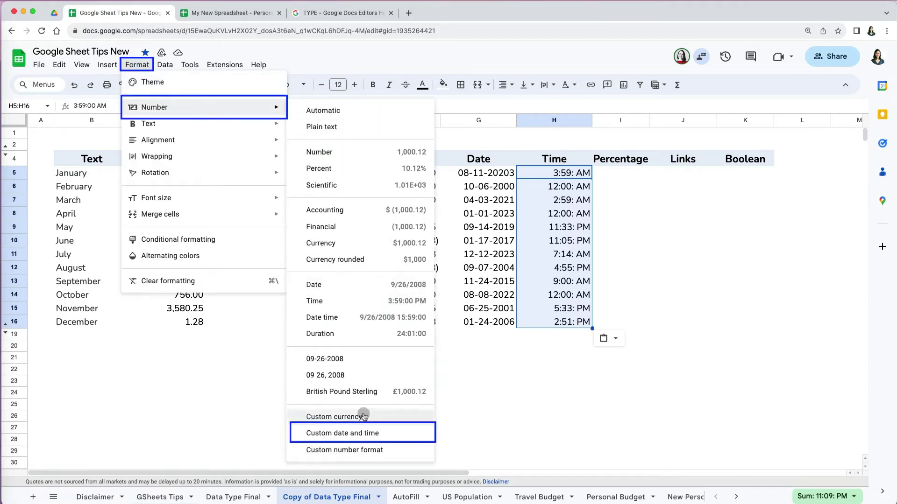
Step: Format the times with the 1:25:59 PM custom preset, e.g. 3:59:00 AM
{"action": "left_click", "coordinate": [361, 436]}
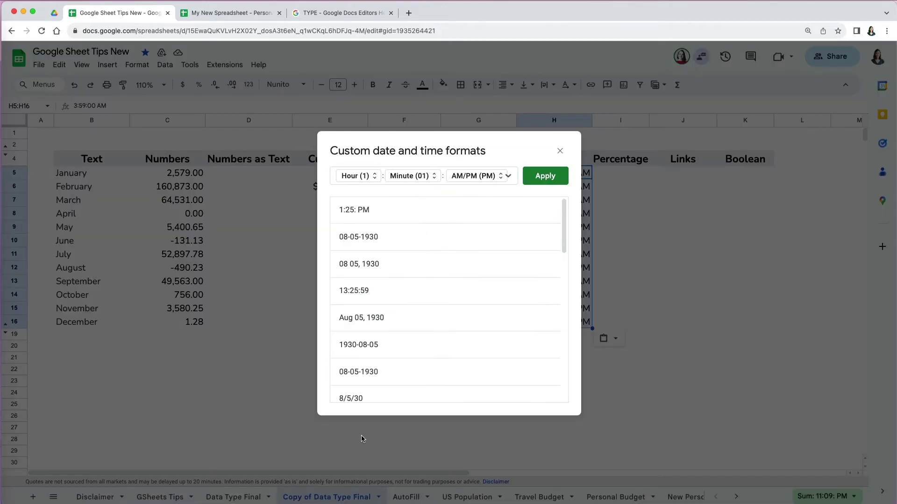
{"action": "scroll", "coordinate": [381, 320], "scroll_direction": "down", "scroll_amount": 5}
{"action": "scroll", "coordinate": [382, 323], "scroll_direction": "down", "scroll_amount": 3}
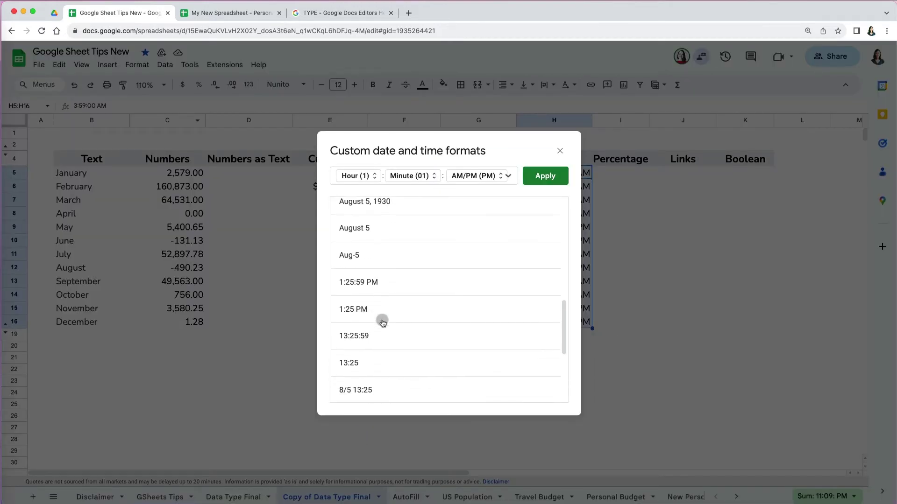
{"action": "left_click", "coordinate": [381, 280]}
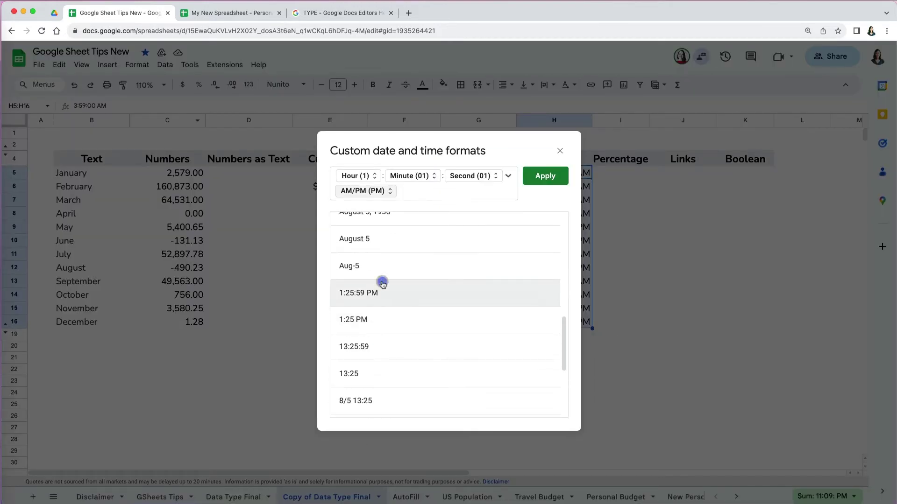
{"action": "left_click", "coordinate": [376, 177]}
{"action": "left_click", "coordinate": [377, 178]}
{"action": "left_click", "coordinate": [434, 176]}
{"action": "left_click", "coordinate": [435, 177]}
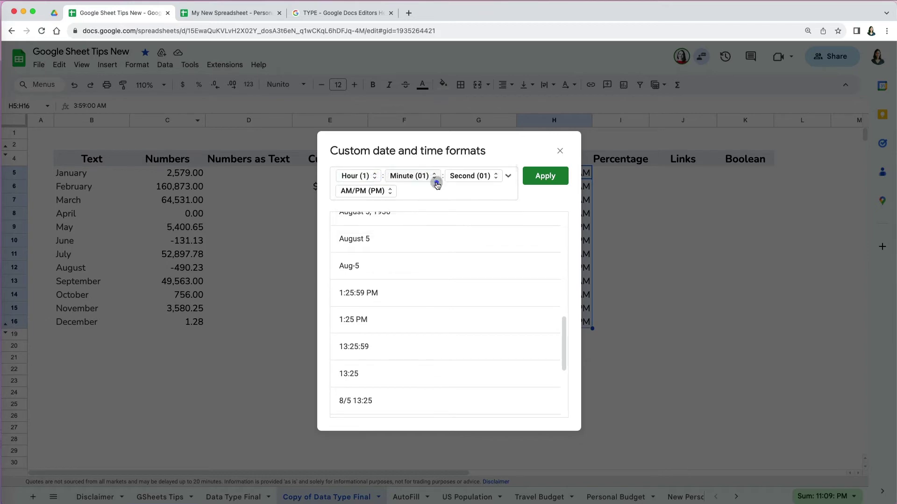
{"action": "left_click", "coordinate": [545, 176]}
{"action": "left_click", "coordinate": [620, 159]}
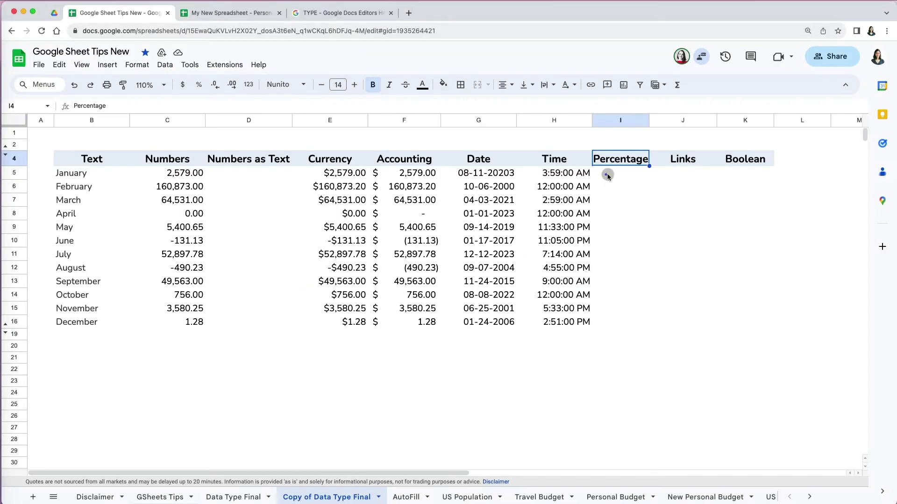
Step: Paste decimal values into I5:I16 and format them as percentages, 257.90% to 0.13%
{"action": "left_click", "coordinate": [614, 173]}
{"action": "type", "text": "2,579 160,873 64,531 0 5,401 -131 52,898 -490 49,563 756 3,580 1"}
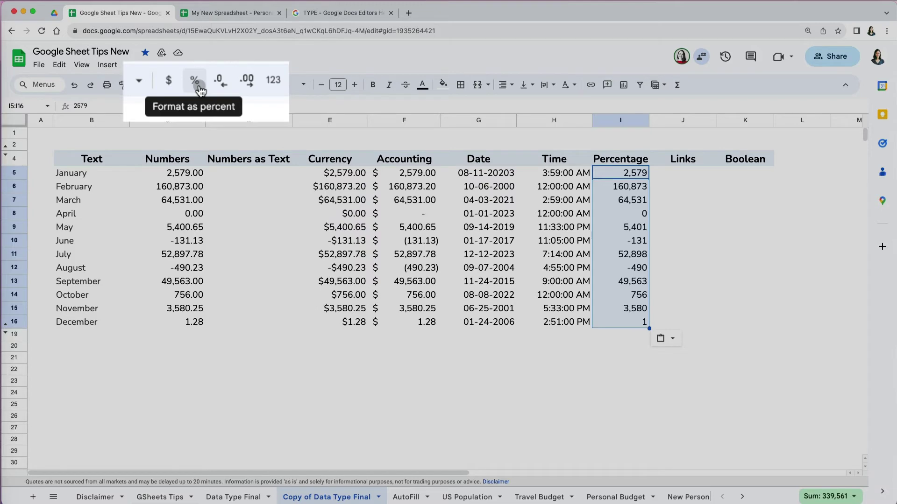
{"action": "left_click", "coordinate": [199, 86]}
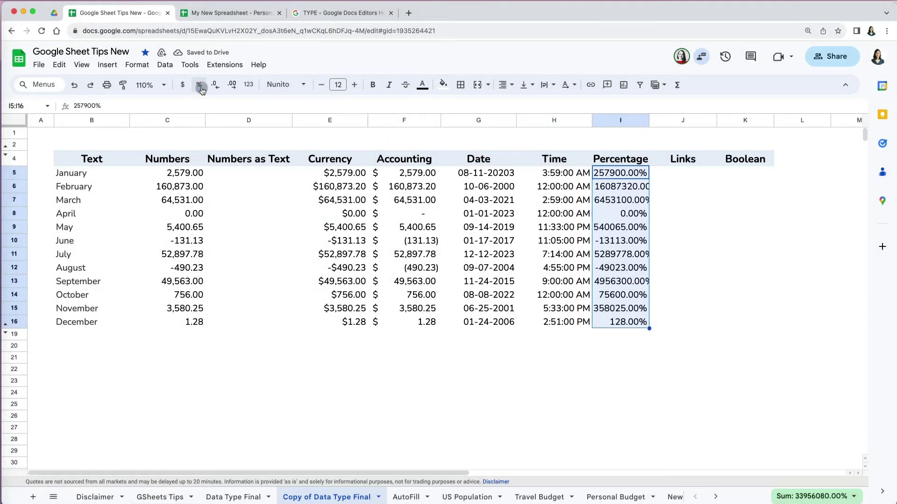
{"action": "key", "text": "ctrl+z"}
{"action": "left_click", "coordinate": [615, 345]}
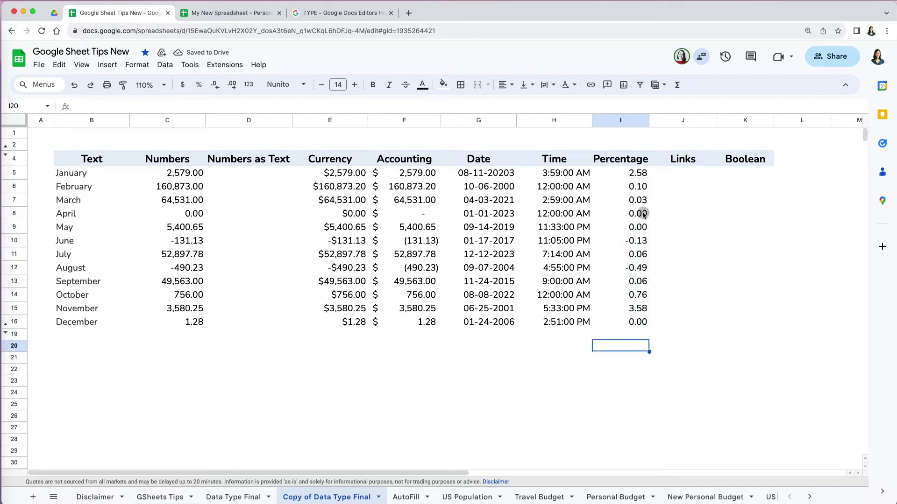
{"action": "left_click_drag", "start_coordinate": [626, 175], "coordinate": [638, 322]}
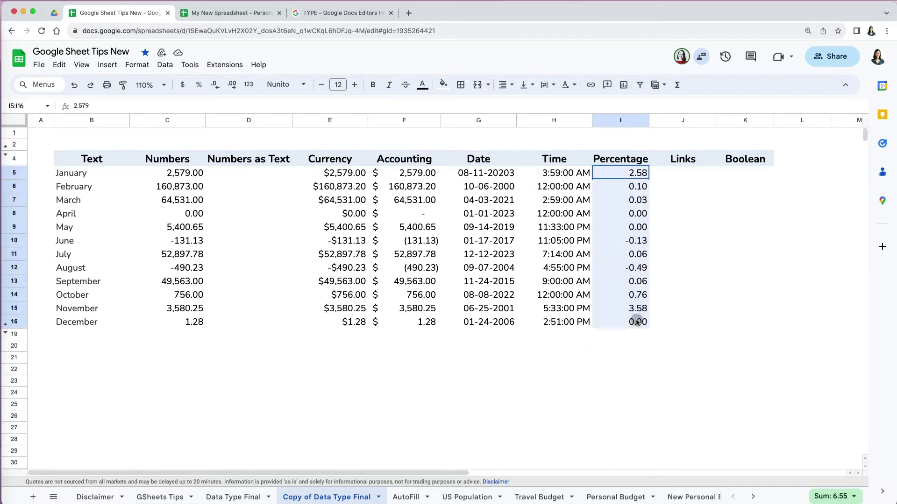
{"action": "left_click", "coordinate": [198, 84]}
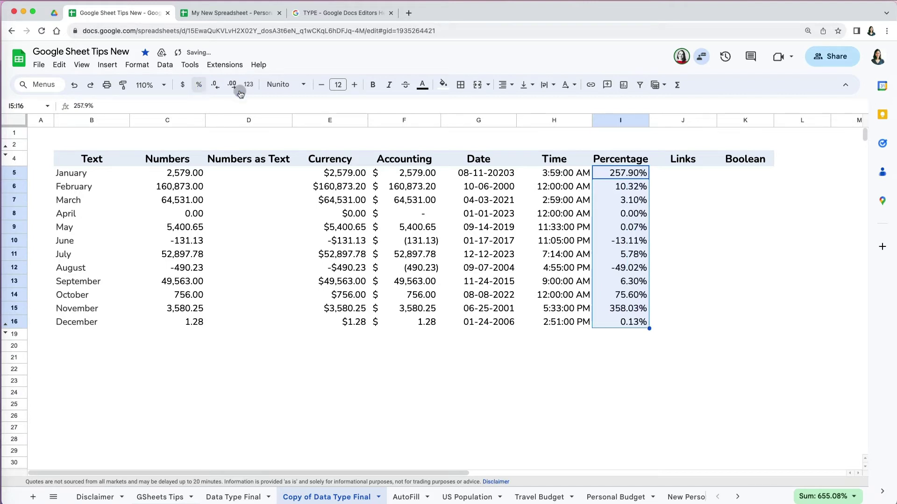
Step: Try 87 and 45 as percentages in I5:I6, then undo and reselect the column
{"action": "key", "text": "Delete"}
{"action": "type", "text": "87"}
{"action": "key", "text": "Return"}
{"action": "type", "text": "45"}
{"action": "key", "text": "Return"}
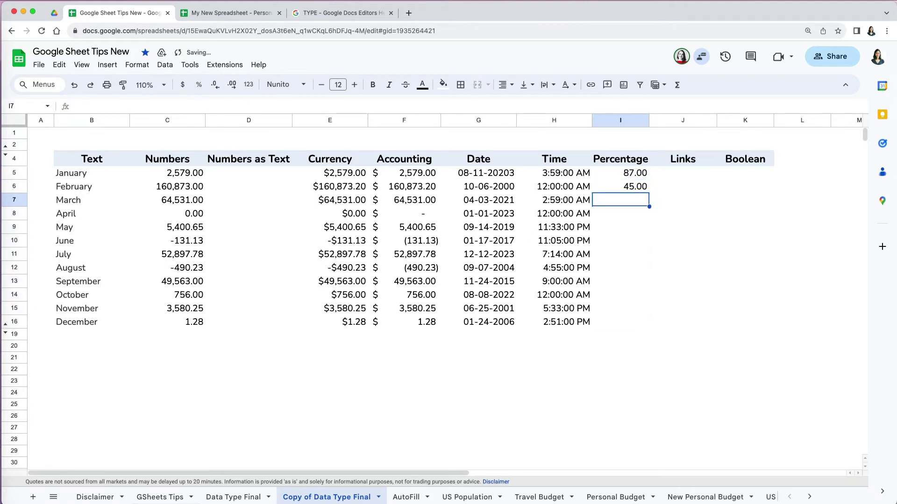
{"action": "left_click_drag", "start_coordinate": [637, 176], "coordinate": [636, 186]}
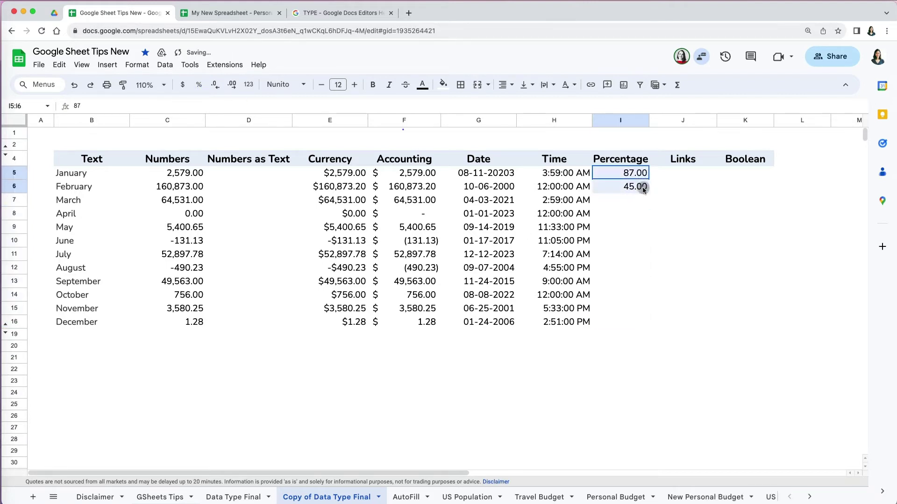
{"action": "left_click", "coordinate": [198, 85]}
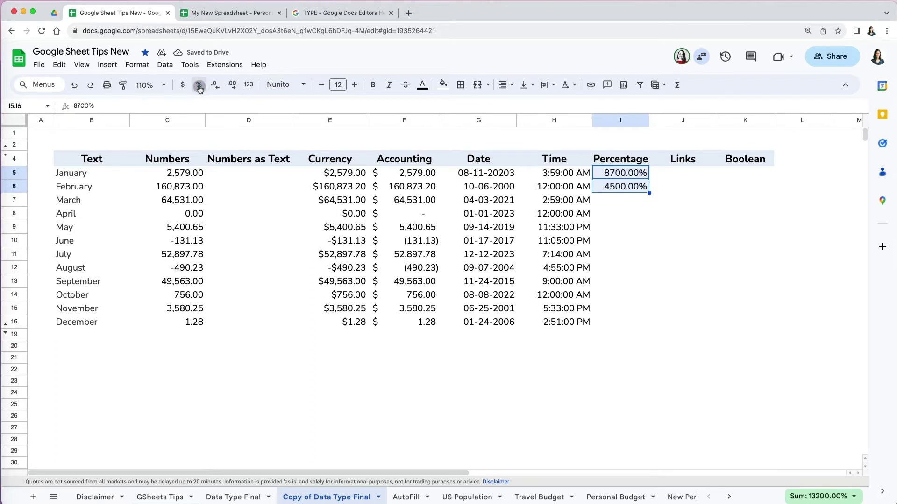
{"action": "left_click", "coordinate": [625, 215]}
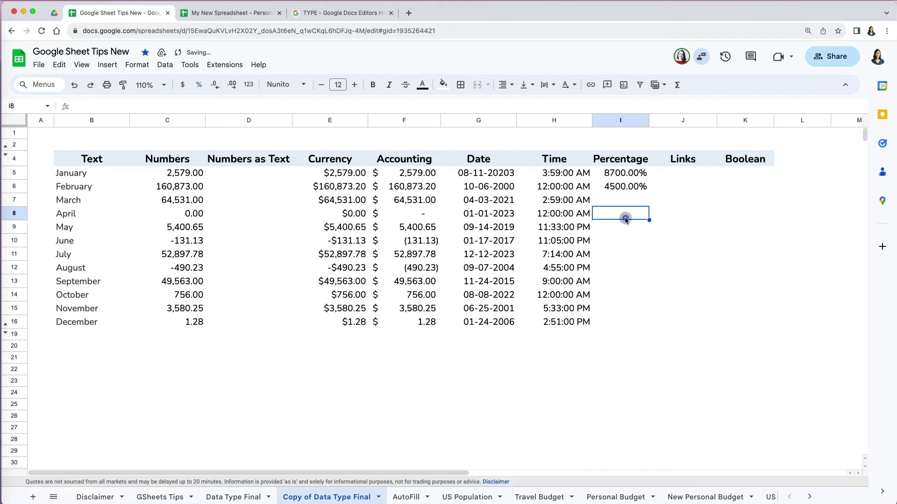
{"action": "key", "text": "ctrl+z"}
{"action": "left_click_drag", "start_coordinate": [630, 174], "coordinate": [626, 319]}
{"action": "left_click", "coordinate": [200, 85]}
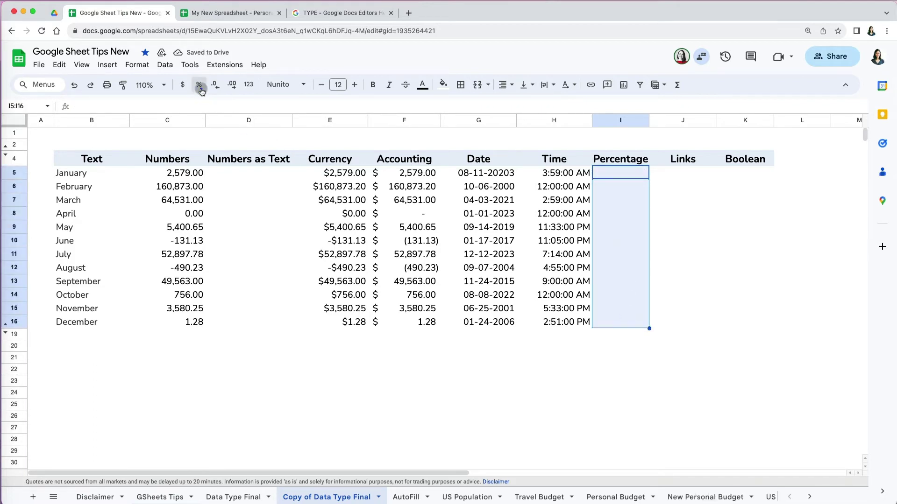
{"action": "left_click", "coordinate": [610, 332]}
Step: Enter 85 and 45% in Percentage cells I5 and I6
{"action": "left_click", "coordinate": [619, 171]}
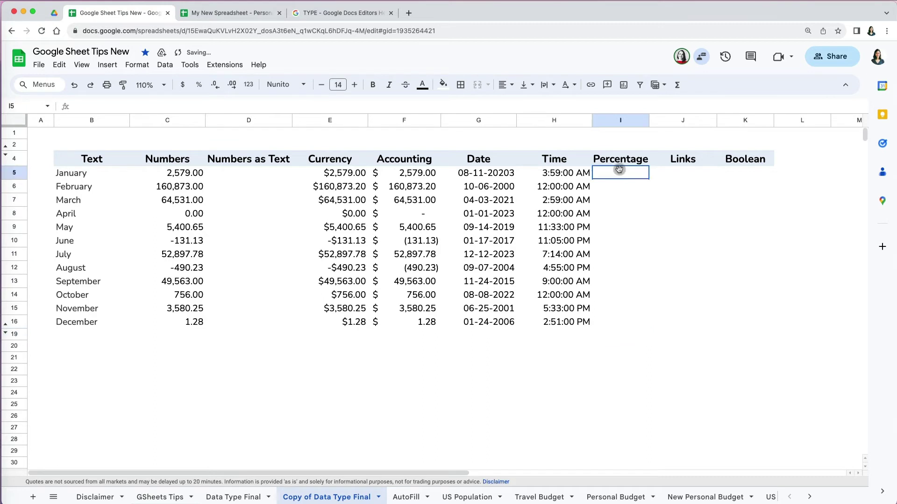
{"action": "type", "text": "85"}
{"action": "key", "text": "Return"}
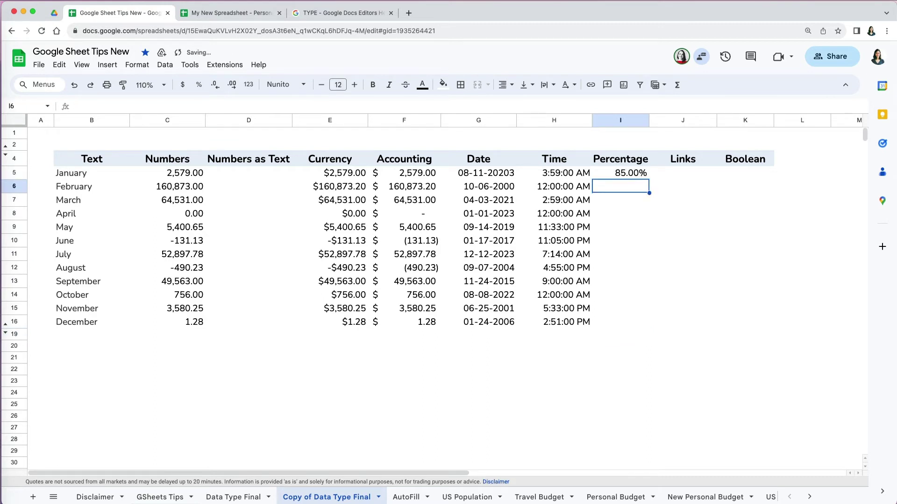
{"action": "type", "text": "45%"}
{"action": "key", "text": "Return"}
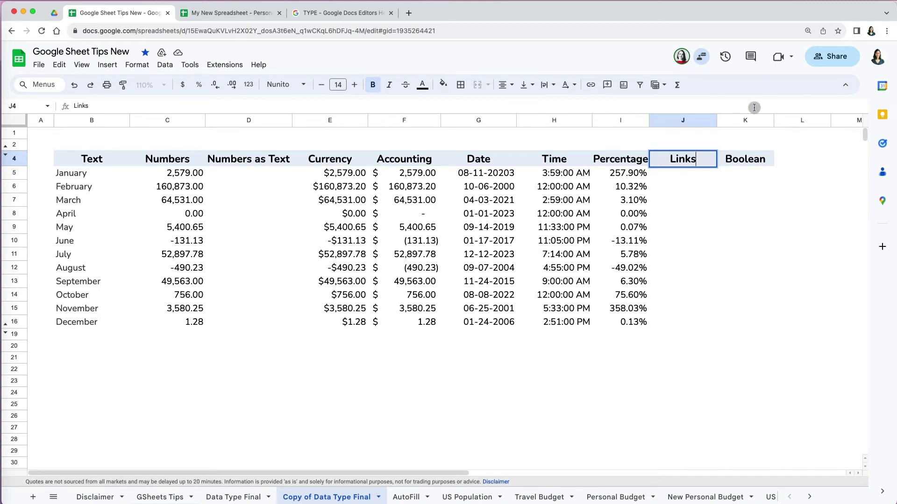
Step: Enter google.com in January's Links cell J5 so it becomes a link
{"action": "left_click", "coordinate": [705, 179]}
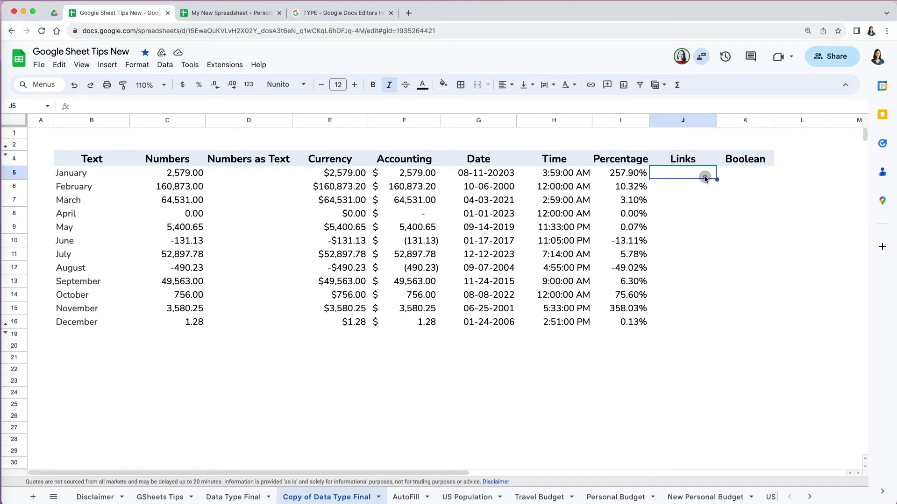
{"action": "type", "text": "google"}
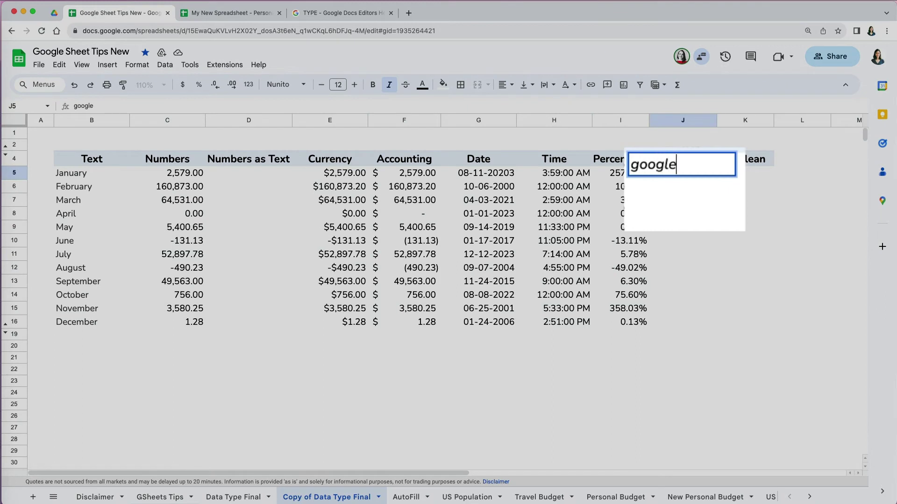
{"action": "key", "text": "Return"}
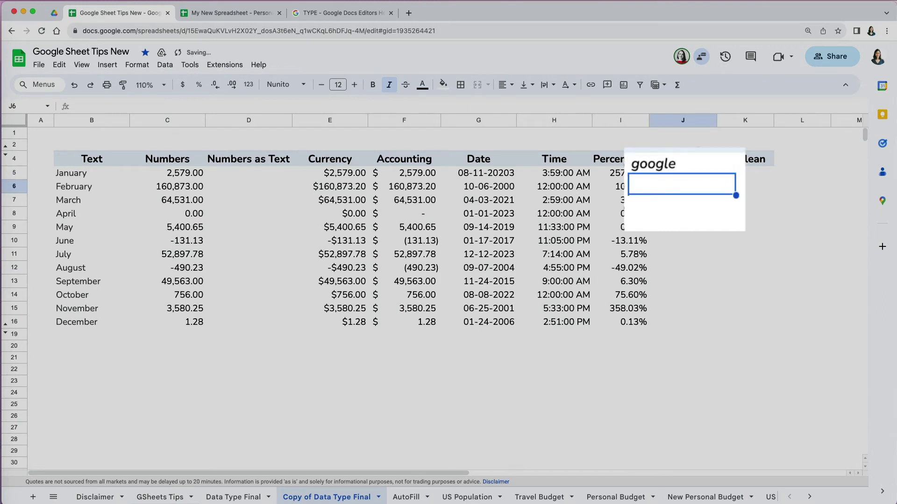
{"action": "type", "text": "google.com"}
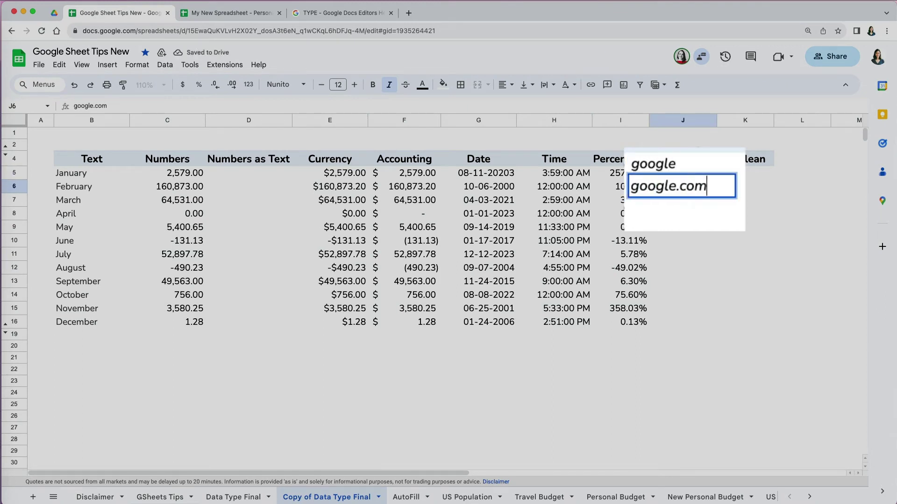
{"action": "key", "text": "Return"}
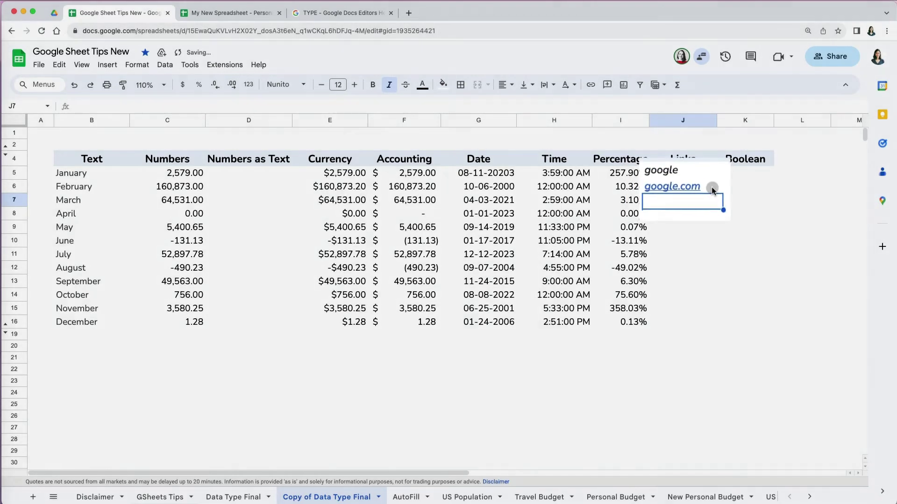
Step: Paste the twelve website addresses into J5:J16 and open google.com from its link preview
{"action": "left_click", "coordinate": [705, 173]}
{"action": "type", "text": "google.com cnn.com youtube.com instagram.com amazon.com netflix.com reddit.com twitter.com facebook.com linkedin.com yahoo.com weather.com"}
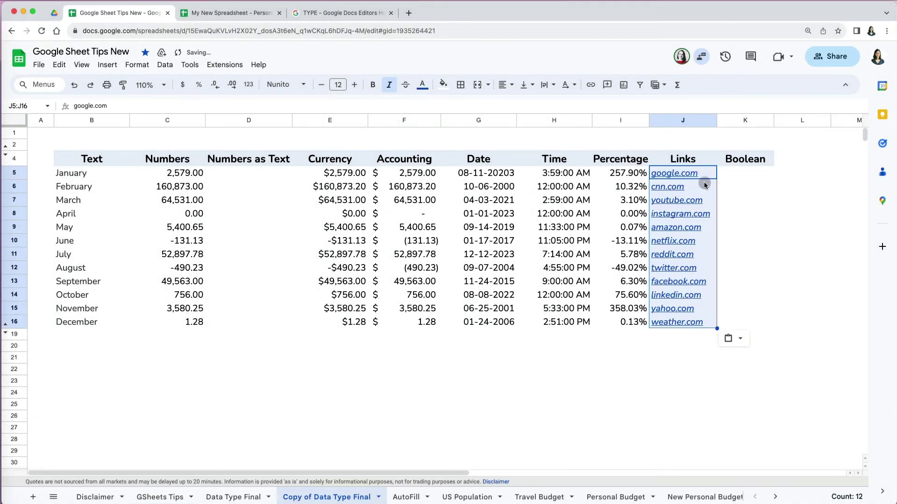
{"action": "left_click", "coordinate": [692, 344]}
{"action": "left_click", "coordinate": [691, 176]}
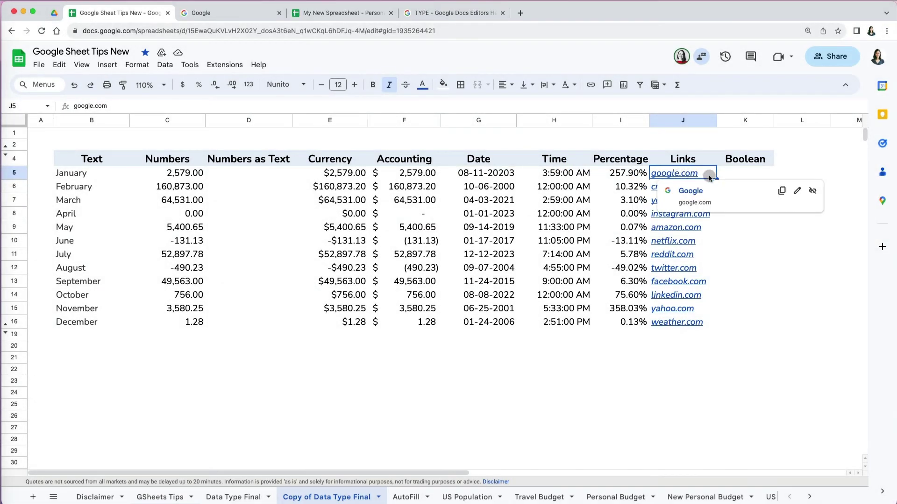
Step: Remove the hyperlinks from all twelve Links cells J5:J16
{"action": "left_click_drag", "start_coordinate": [703, 174], "coordinate": [705, 326]}
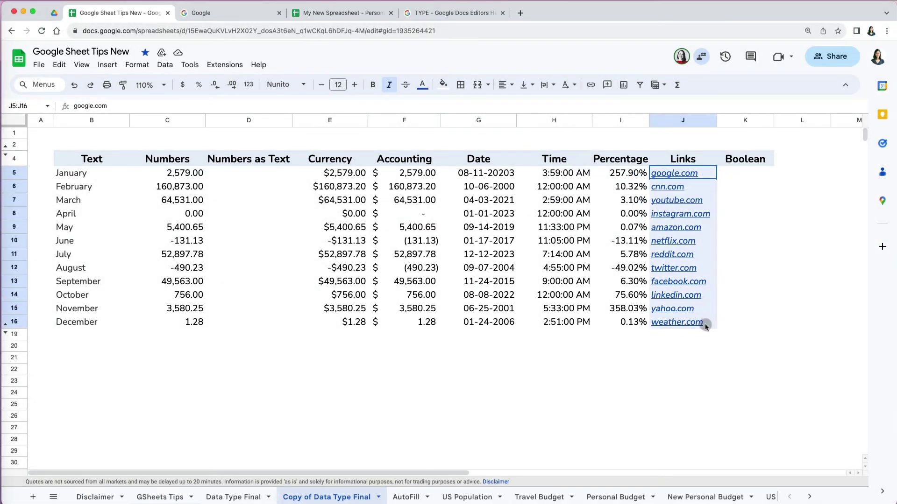
{"action": "right_click", "coordinate": [689, 175]}
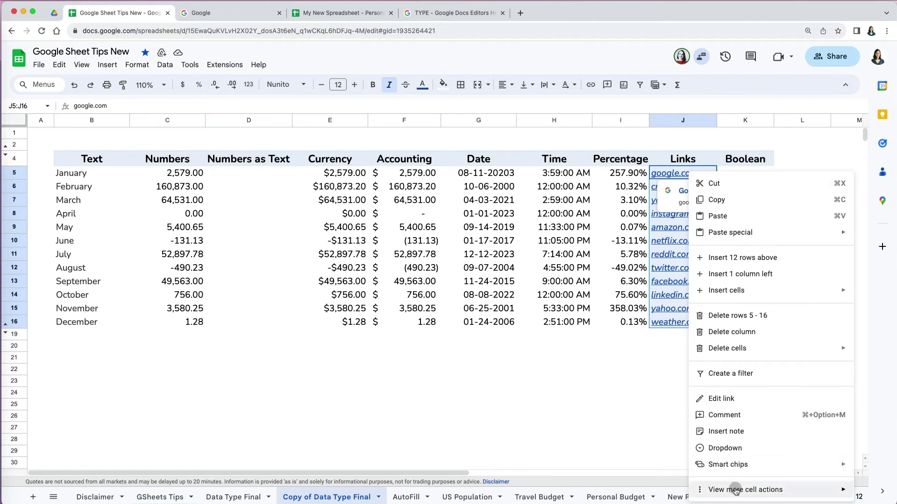
{"action": "mouse_move", "coordinate": [735, 490]}
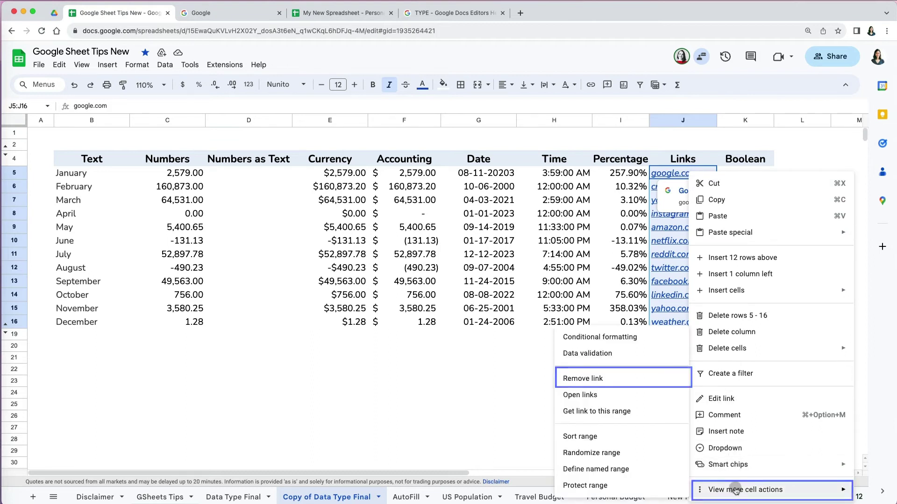
{"action": "left_click", "coordinate": [605, 380]}
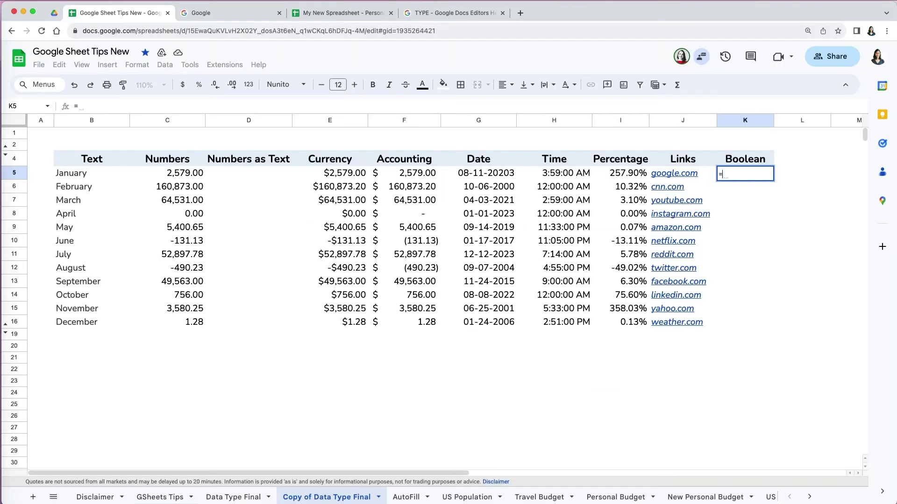
Step: Enter =E5>3580 in K5 and fill it down through K16 for December
{"action": "left_click", "coordinate": [346, 176]}
{"action": "type", "text": "> "}
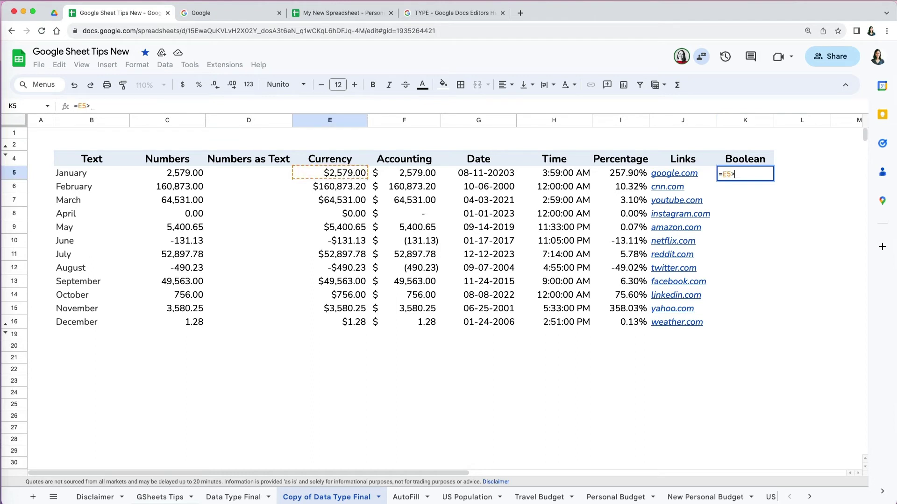
{"action": "type", "text": "3580"}
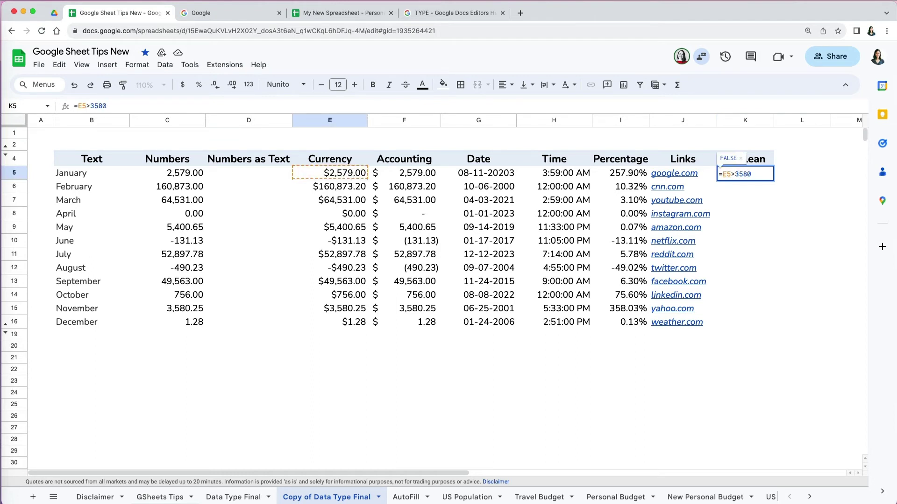
{"action": "key", "text": "Return"}
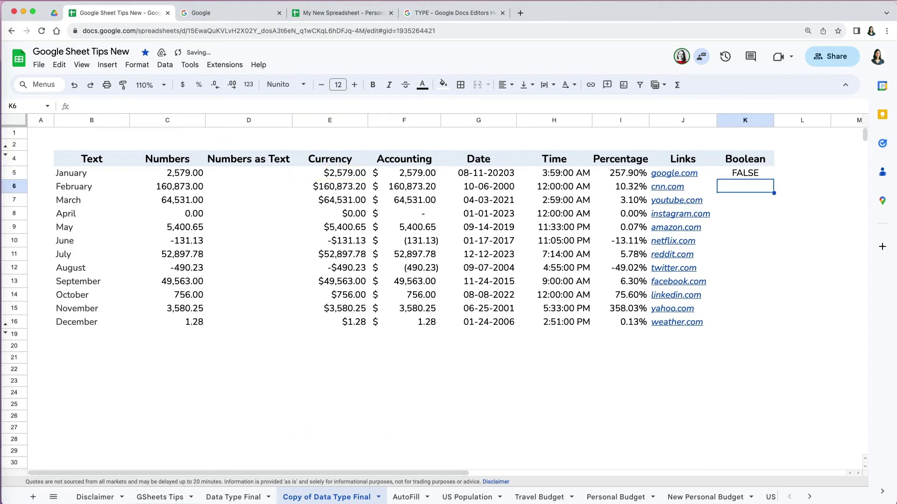
{"action": "left_click", "coordinate": [753, 176]}
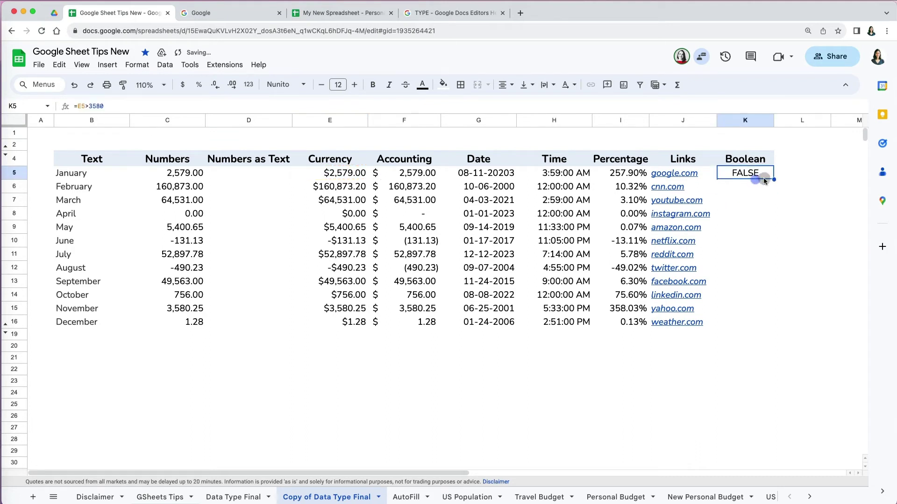
{"action": "left_click_drag", "start_coordinate": [773, 180], "coordinate": [772, 328]}
{"action": "left_click", "coordinate": [761, 349]}
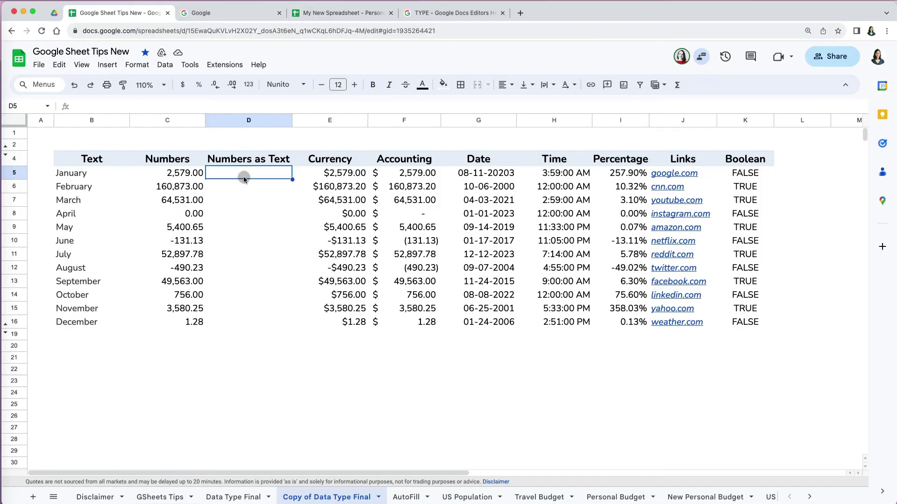
Step: Enter the codes 00125 and 00126 in D5 and D6
{"action": "type", "text": "00125"}
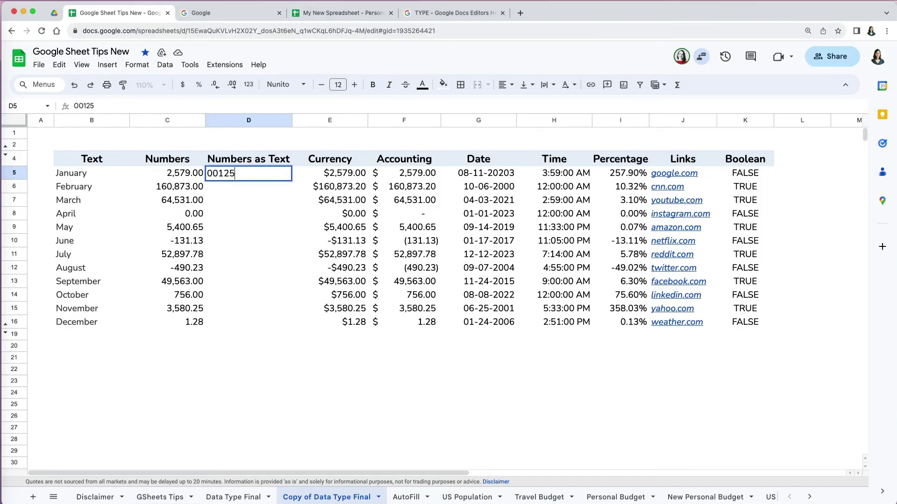
{"action": "key", "text": "Return"}
{"action": "type", "text": "00126"}
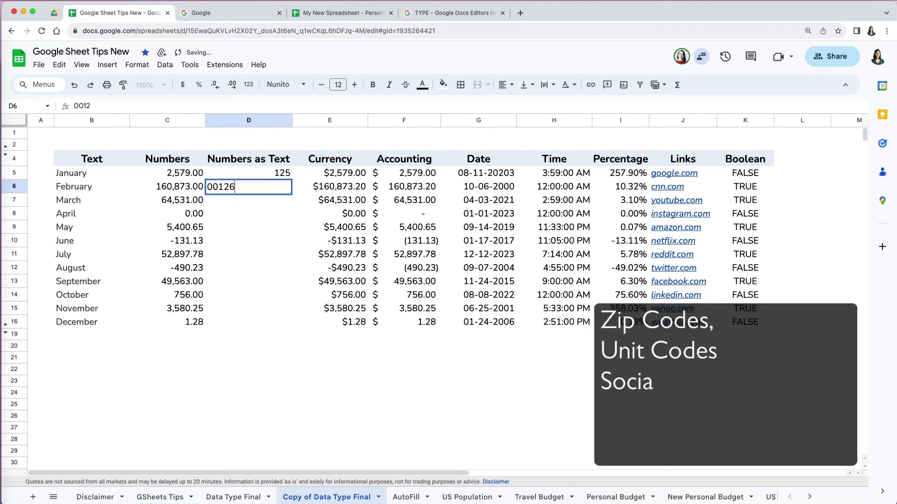
{"action": "key", "text": "Return"}
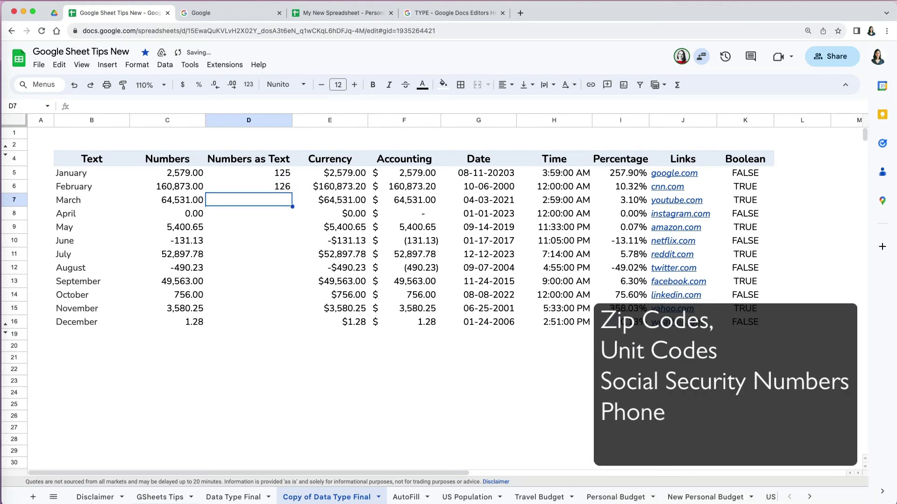
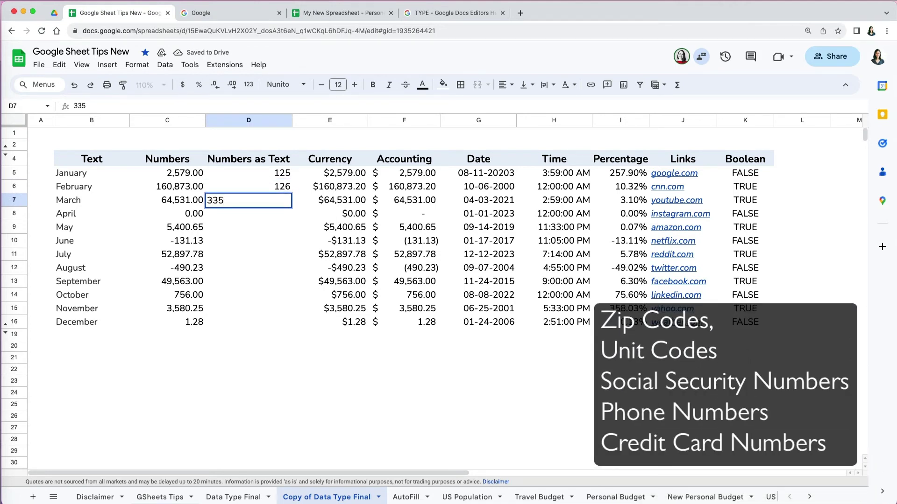
Step: Enter four dash-separated phone- and ID-style numbers in D7 through D10
{"action": "key", "text": "Return"}
{"action": "type", "text": "35-892"}
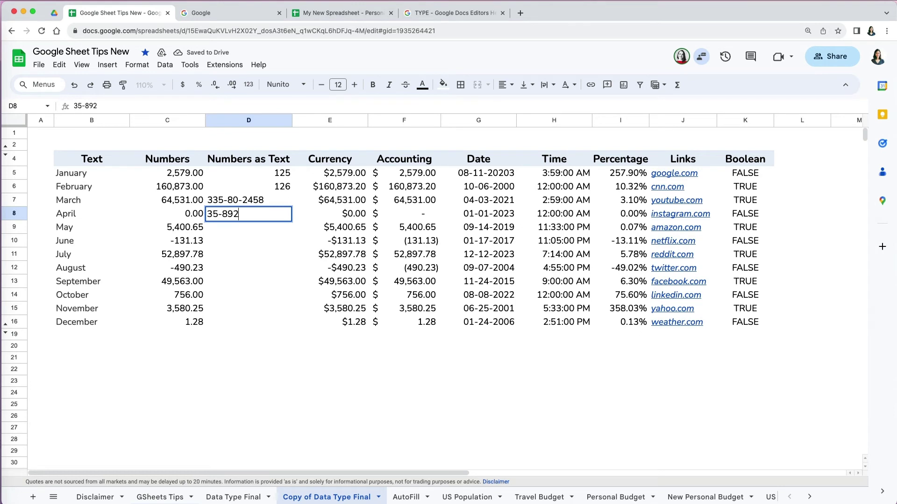
{"action": "type", "text": "-4582"}
{"action": "key", "text": "Return"}
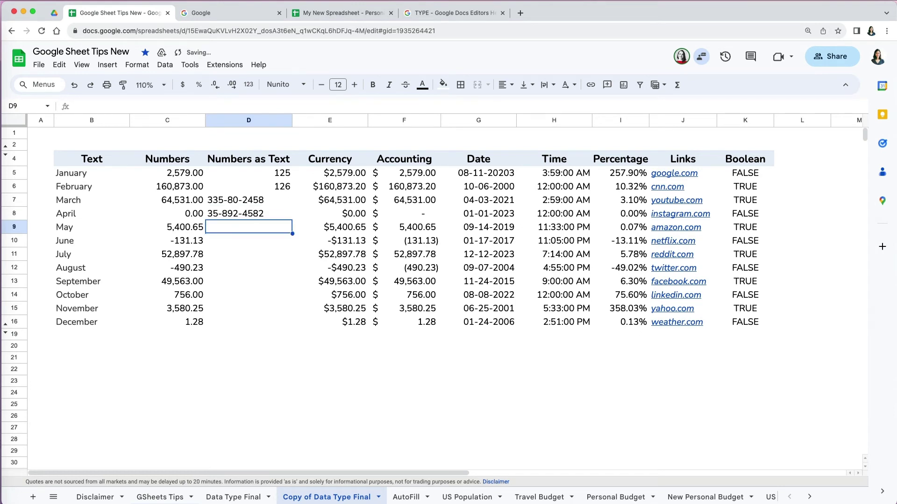
{"action": "type", "text": "847-555-5555"}
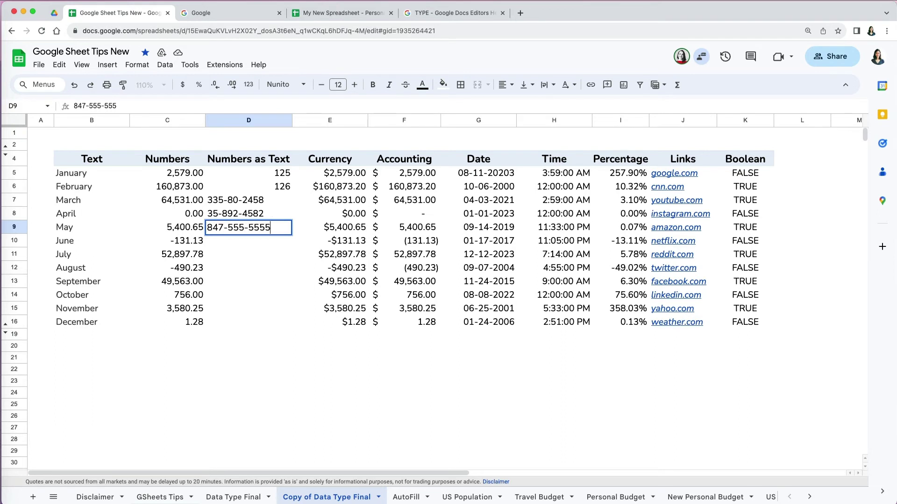
{"action": "key", "text": "Return"}
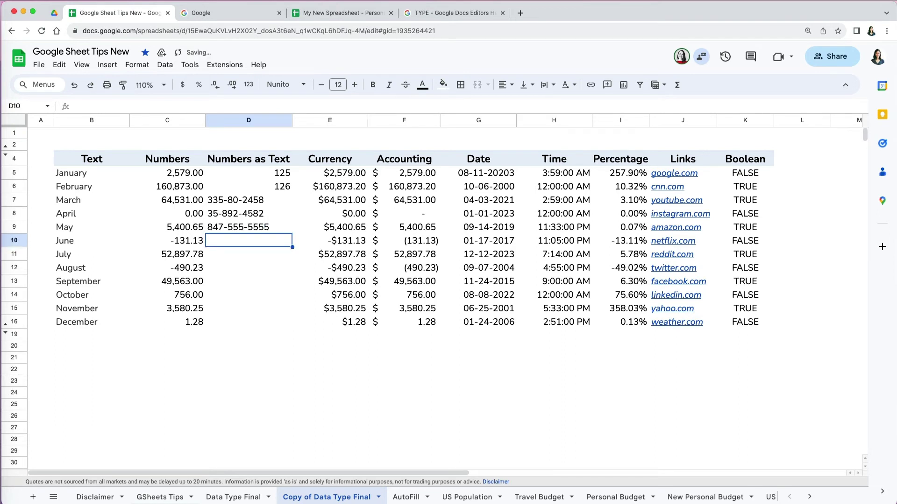
{"action": "type", "text": "60"}
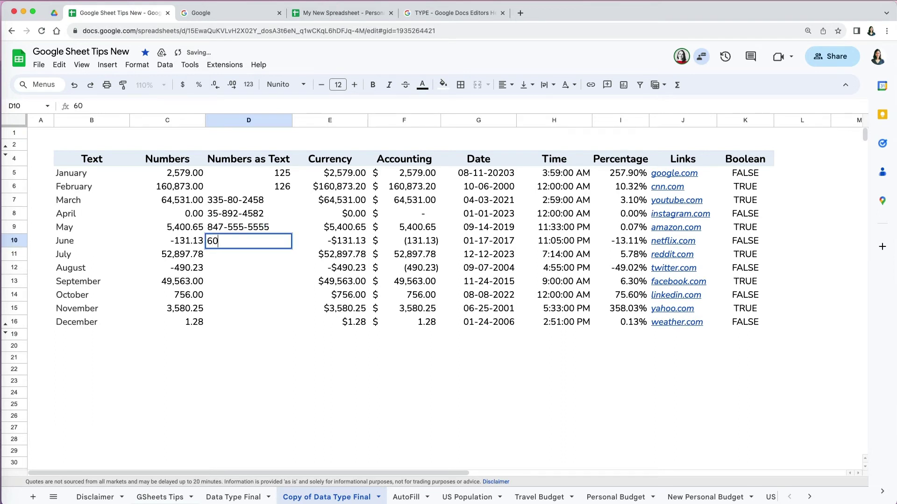
{"action": "type", "text": "2-555-5458"}
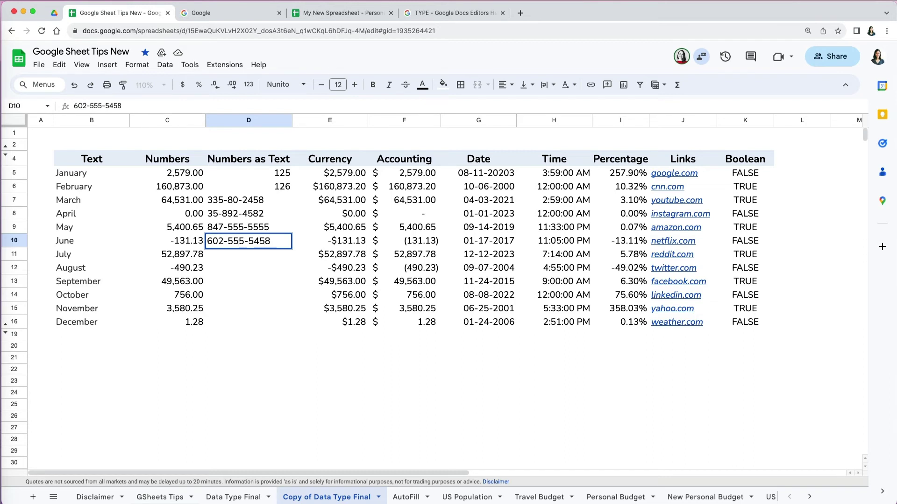
{"action": "key", "text": "Return"}
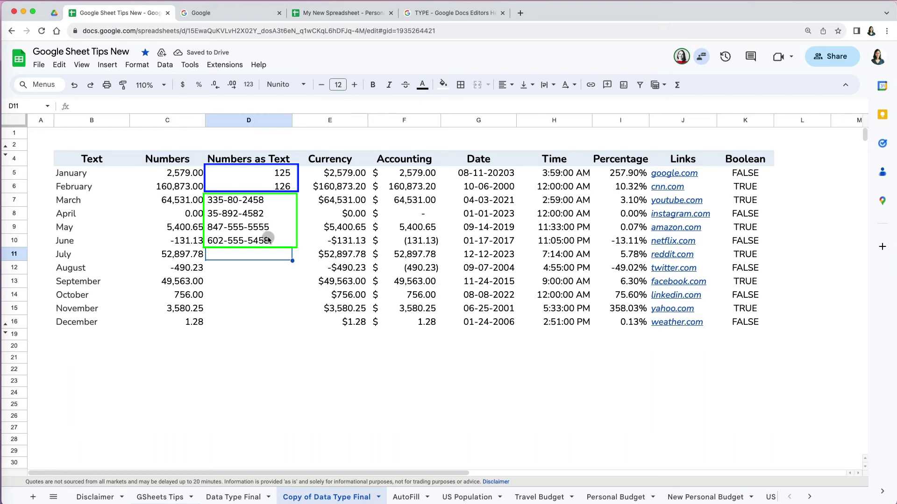
Step: Format the Numbers as Text cells D5:D16 as Plain text
{"action": "left_click_drag", "start_coordinate": [250, 175], "coordinate": [251, 317]}
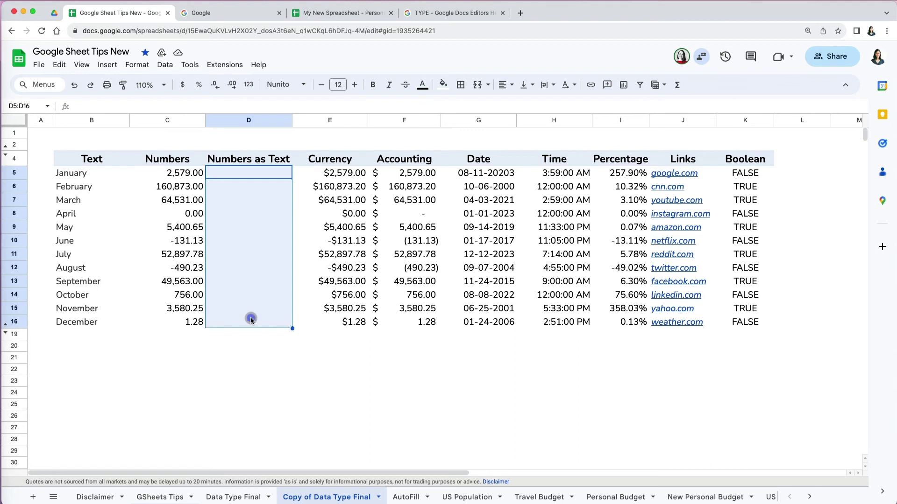
{"action": "left_click", "coordinate": [141, 66]}
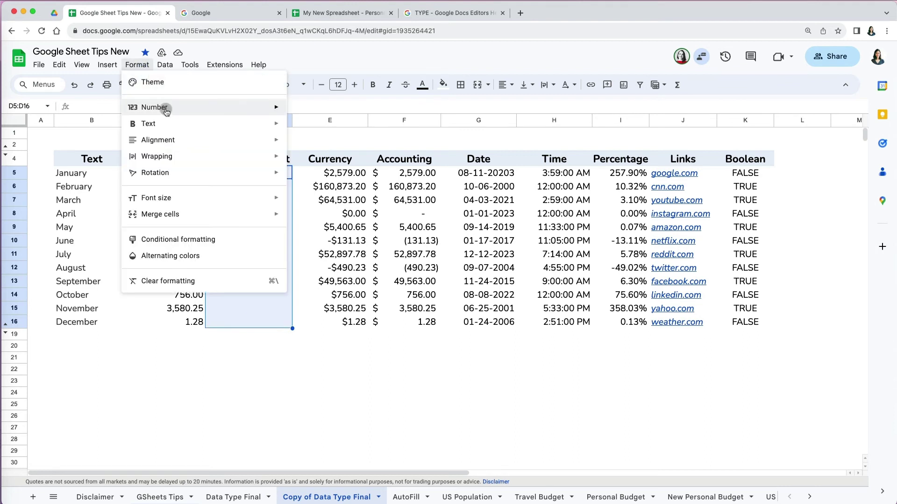
{"action": "mouse_move", "coordinate": [168, 113]}
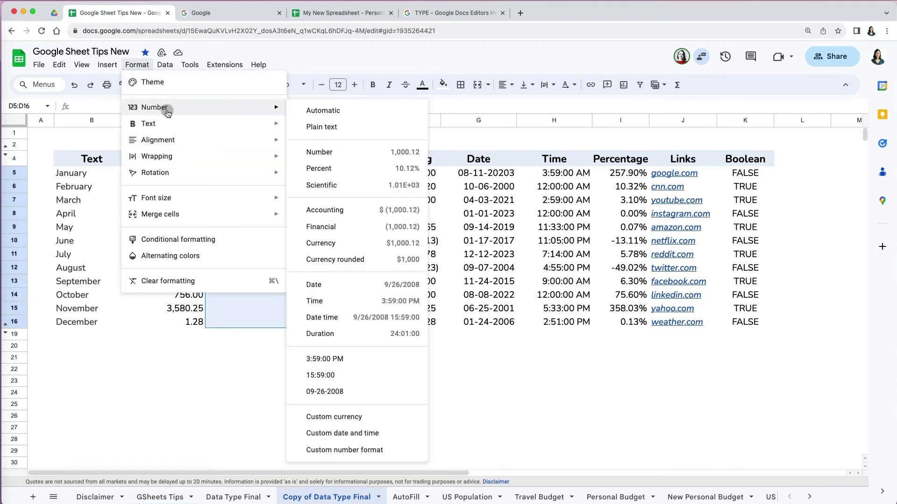
{"action": "left_click", "coordinate": [350, 134]}
Step: Re-enter 00125 and 00126 in D5 and D6
{"action": "left_click", "coordinate": [279, 178]}
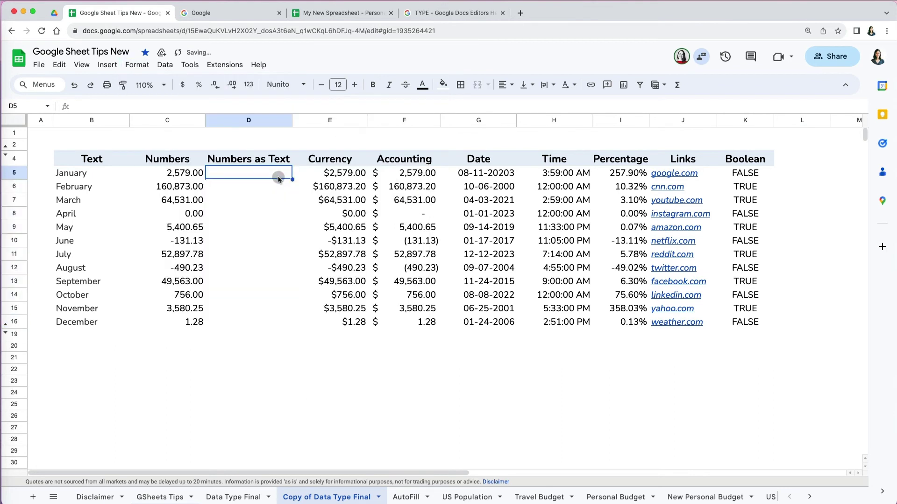
{"action": "type", "text": "00125"}
{"action": "key", "text": "Return"}
{"action": "type", "text": "00126"}
{"action": "key", "text": "Return"}
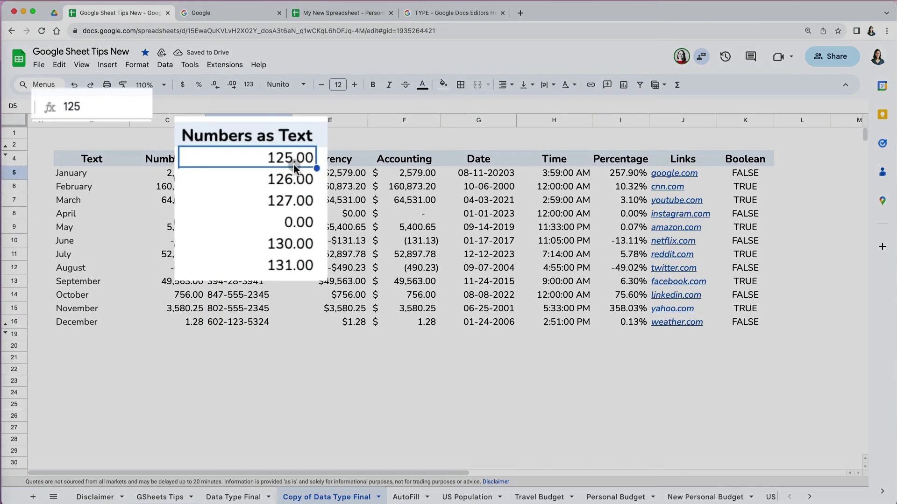
Step: Replace D5 and D6 with apostrophe-prefixed '00125 and '00126 to keep leading zeros
{"action": "key", "text": "BackSpace"}
{"action": "type", "text": "'00"}
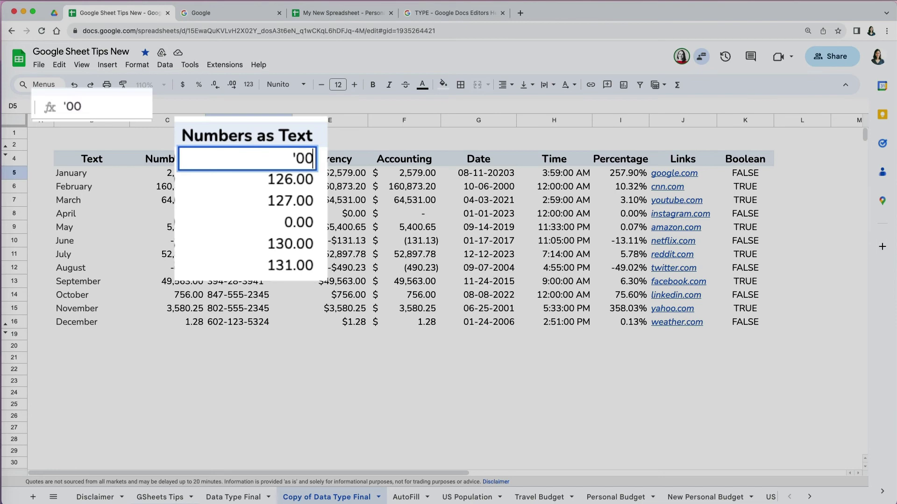
{"action": "type", "text": "125"}
{"action": "key", "text": "Return"}
{"action": "key", "text": "BackSpace"}
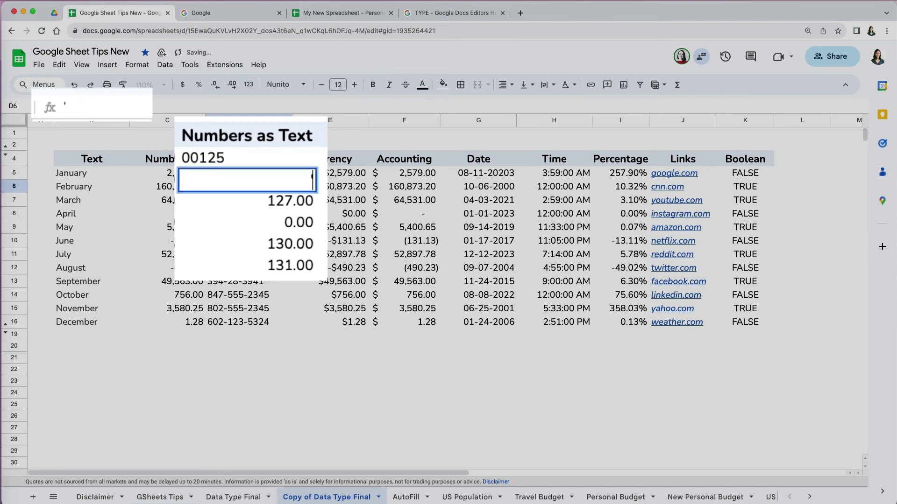
{"action": "type", "text": "'00126"}
{"action": "key", "text": "Return"}
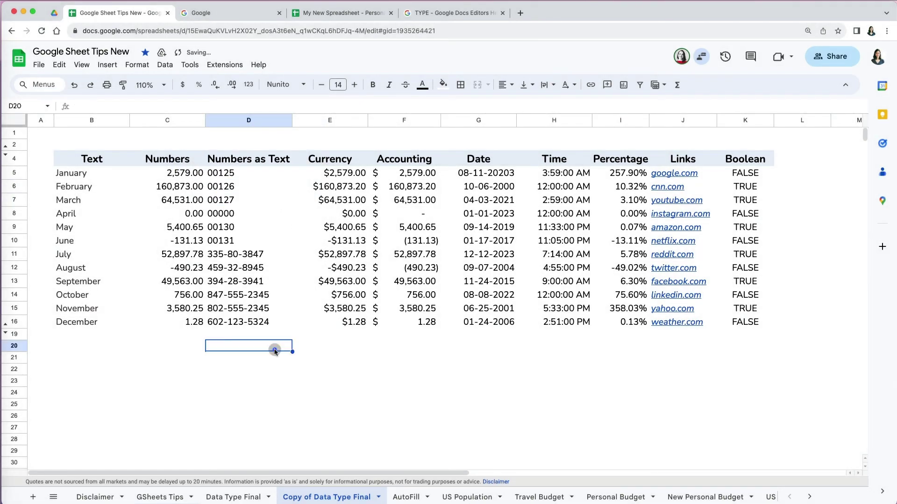
Step: Enter the test formula =D11+1 in D20, referencing July's text value
{"action": "type", "text": "="}
{"action": "left_click", "coordinate": [262, 254]}
{"action": "type", "text": "+1"}
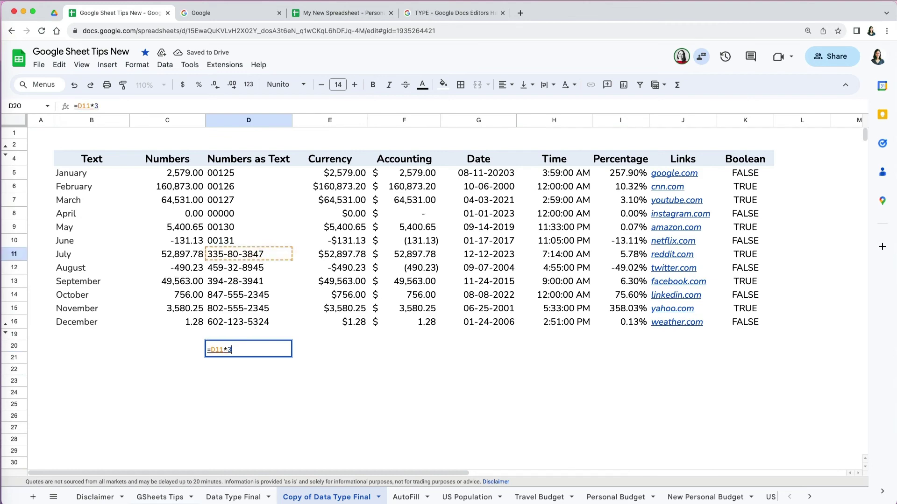
{"action": "key", "text": "Return"}
Step: Delete D20's #VALUE! result and unhide the alignment-labels row 3
{"action": "left_click", "coordinate": [267, 348]}
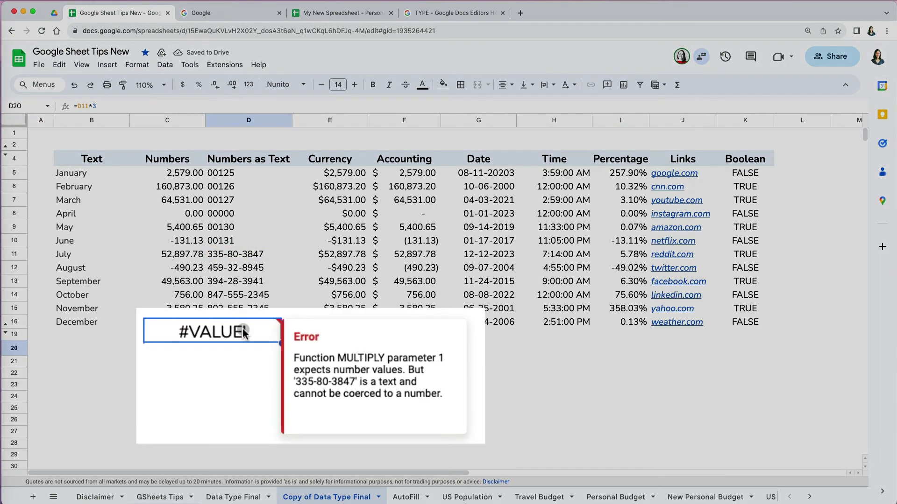
{"action": "key", "text": "Delete"}
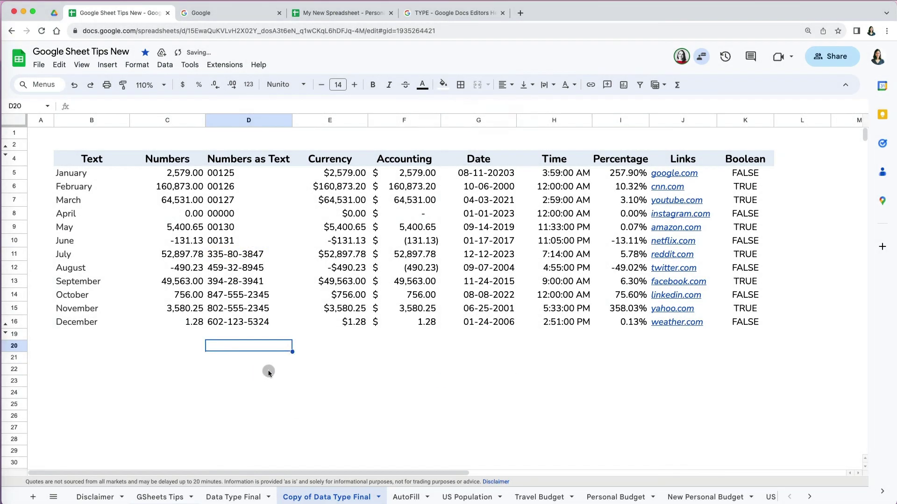
{"action": "left_click", "coordinate": [8, 150]}
{"action": "left_click", "coordinate": [33, 173]}
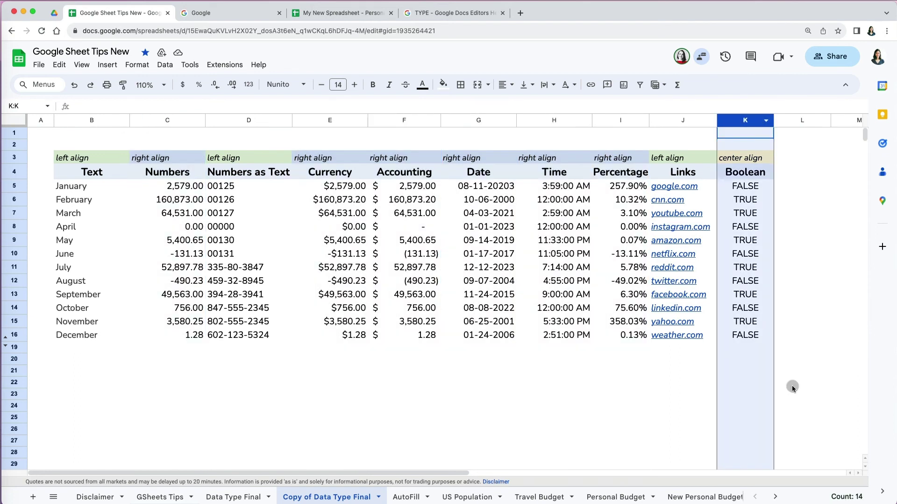
Step: Center-align all data in columns B through K
{"action": "left_click", "coordinate": [791, 386]}
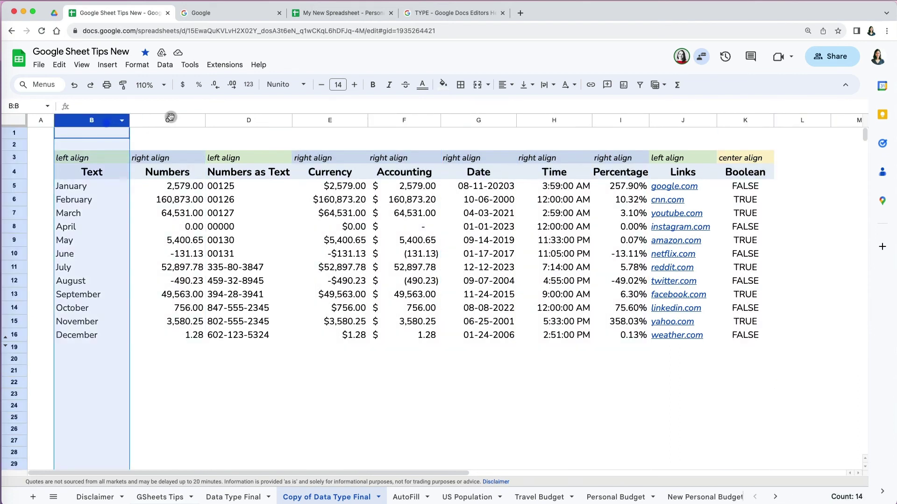
{"action": "left_click", "coordinate": [747, 121], "text": "shift"}
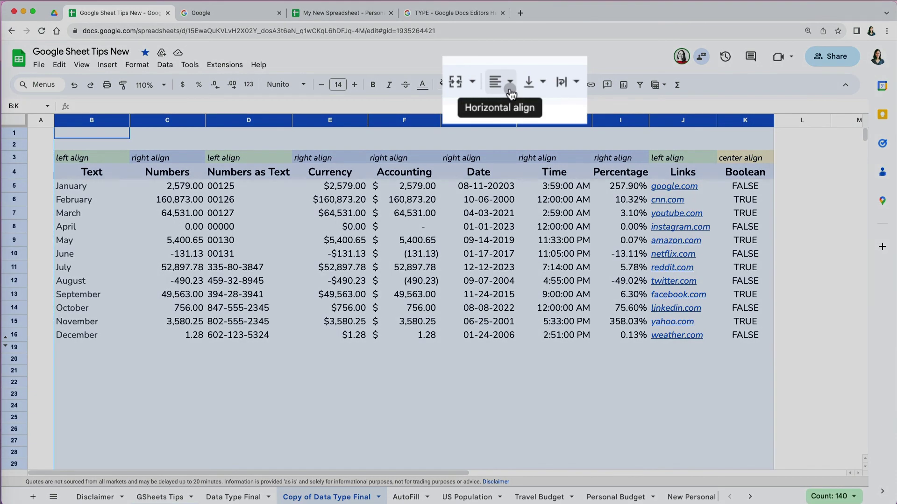
{"action": "left_click", "coordinate": [511, 86]}
{"action": "left_click", "coordinate": [522, 103]}
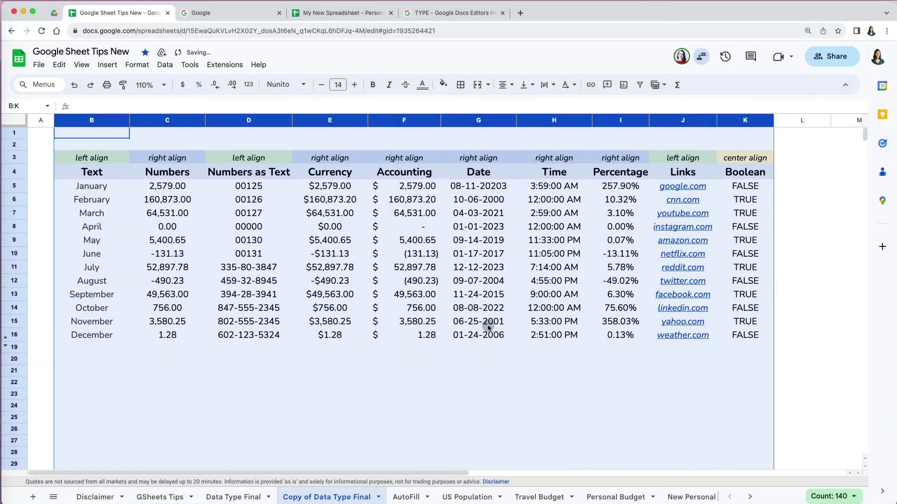
{"action": "left_click", "coordinate": [481, 391]}
Step: Unhide the Data Type rows and select Data Type cell B18
{"action": "left_click", "coordinate": [5, 347]}
{"action": "left_click", "coordinate": [66, 395]}
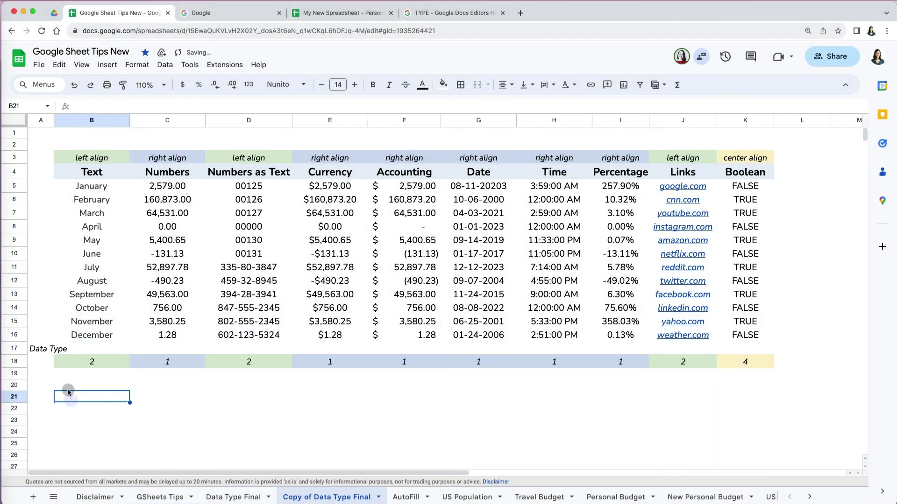
{"action": "left_click", "coordinate": [99, 367]}
Step: Start =type( in B18 and open the TYPE function's full help article
{"action": "type", "text": "=type("}
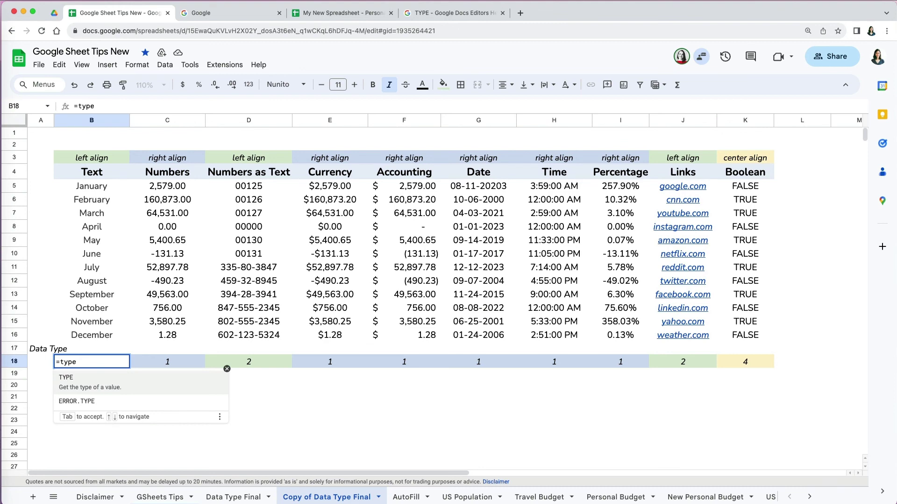
{"action": "left_click", "coordinate": [51, 361]}
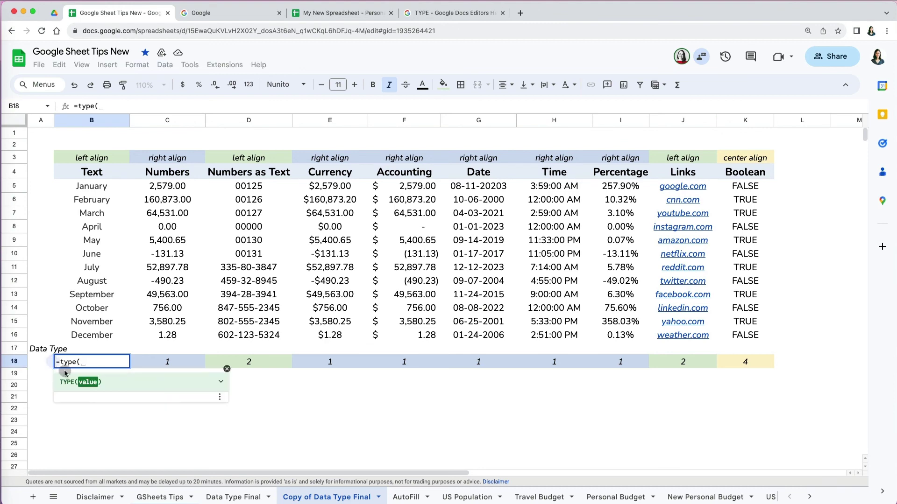
{"action": "left_click", "coordinate": [77, 382]}
{"action": "left_click", "coordinate": [78, 487]}
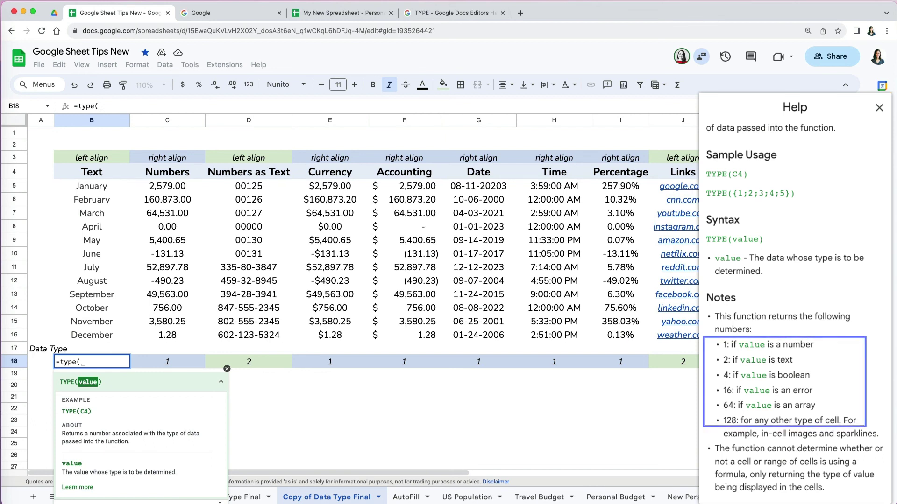
{"action": "left_click", "coordinate": [227, 369]}
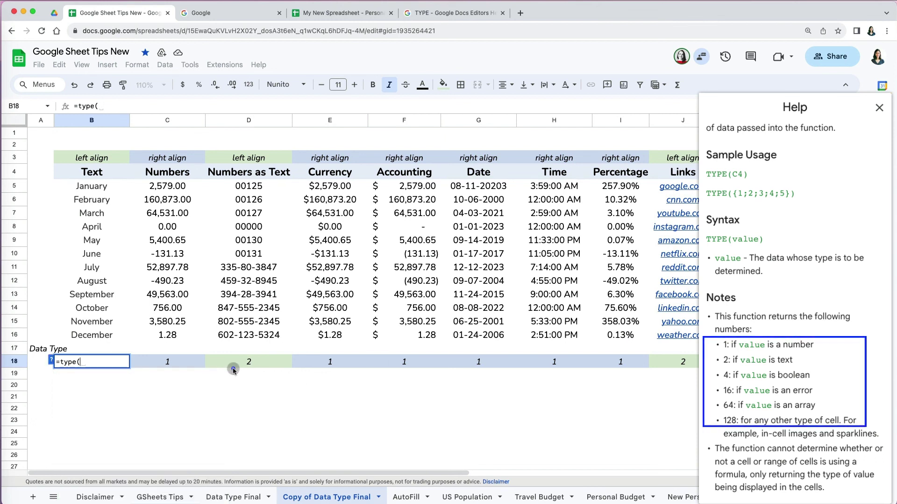
Step: Complete =type(B16) in B18, returning 2 for December's text
{"action": "left_click", "coordinate": [99, 342]}
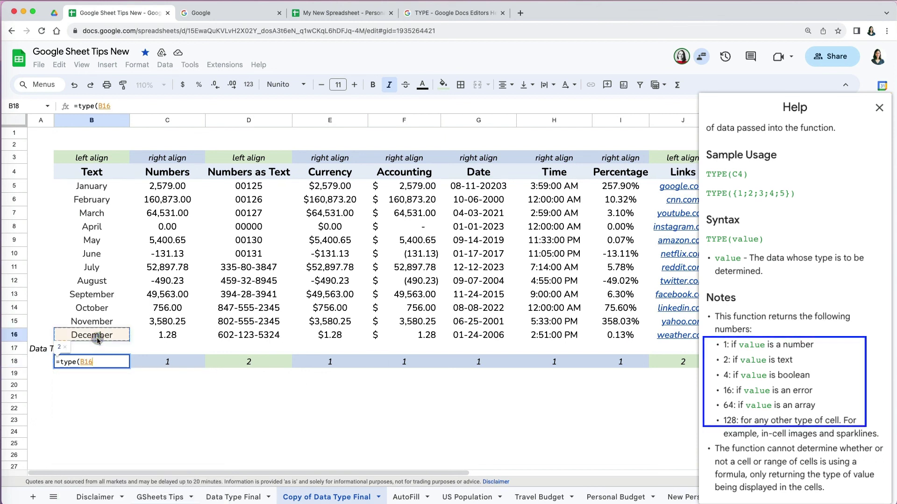
{"action": "type", "text": ")"}
{"action": "left_click", "coordinate": [604, 393]}
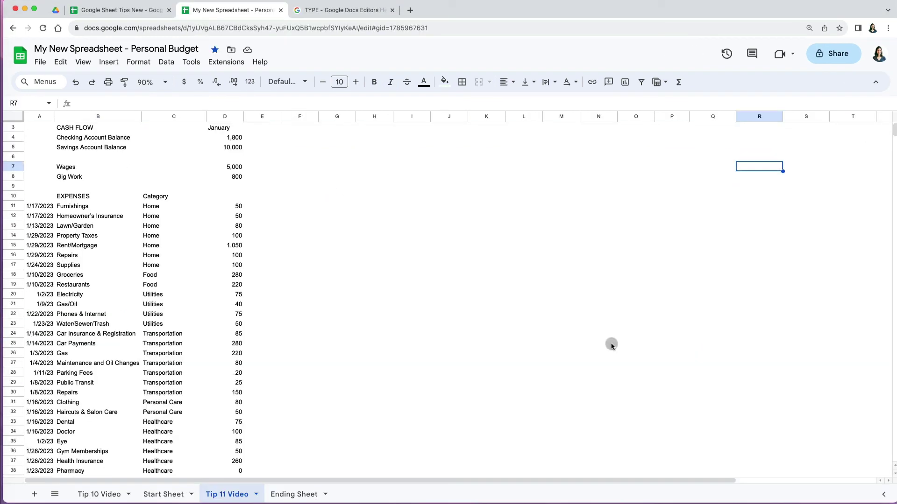
Step: Format the budget amounts D4:O61 as currency with no decimal places
{"action": "scroll", "coordinate": [610, 344], "scroll_direction": "down", "scroll_amount": 5}
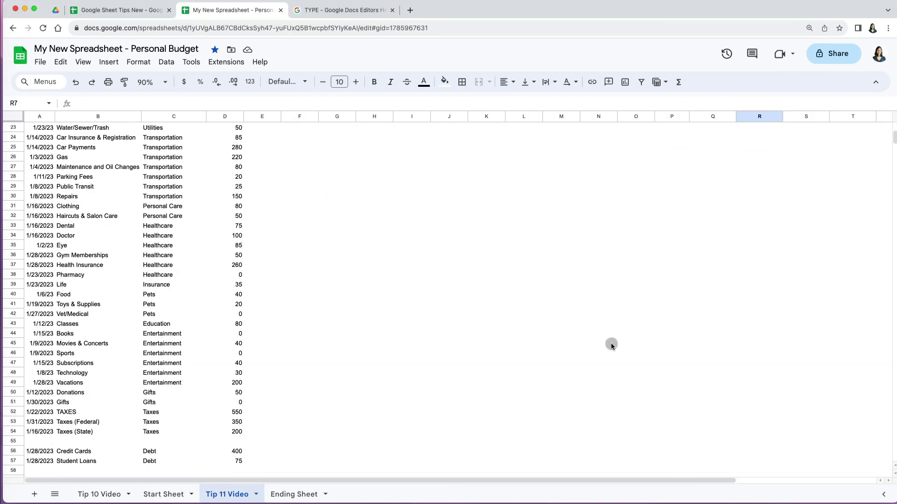
{"action": "scroll", "coordinate": [611, 344], "scroll_direction": "up", "scroll_amount": 5}
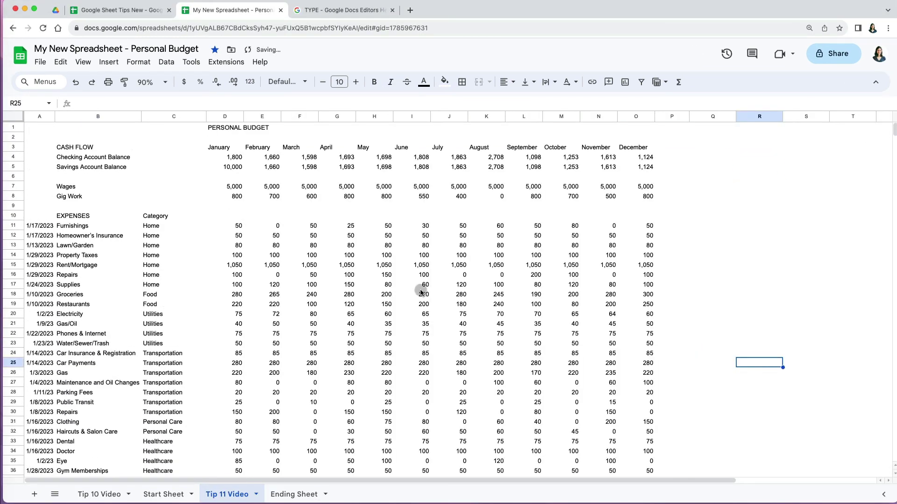
{"action": "left_click", "coordinate": [222, 159]}
{"action": "key", "text": "ctrl+shift+End"}
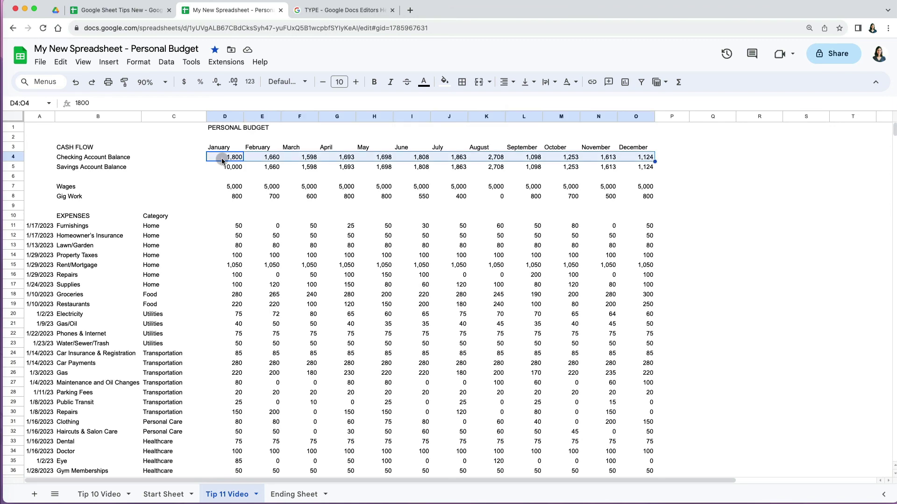
{"action": "scroll", "coordinate": [222, 158], "scroll_direction": "down", "scroll_amount": 5}
{"action": "scroll", "coordinate": [221, 158], "scroll_direction": "up", "scroll_amount": 5}
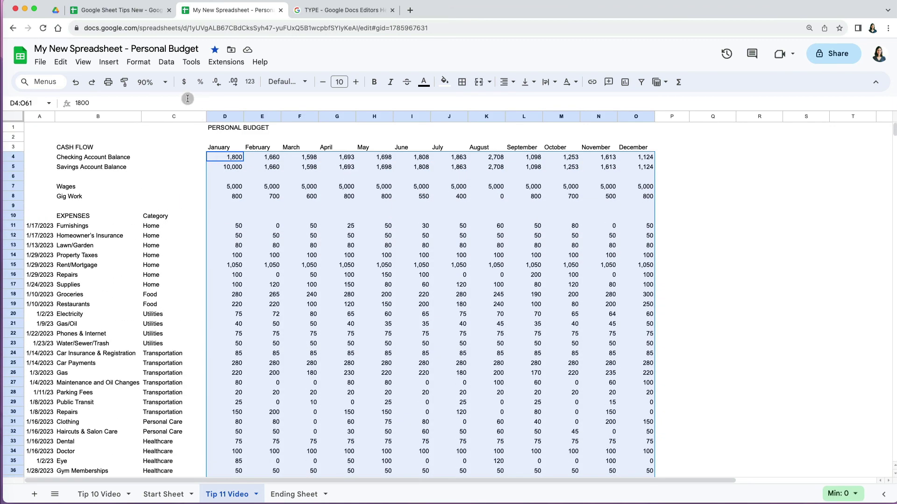
{"action": "left_click", "coordinate": [184, 82]}
{"action": "left_click", "coordinate": [215, 83]}
{"action": "left_click", "coordinate": [215, 83]}
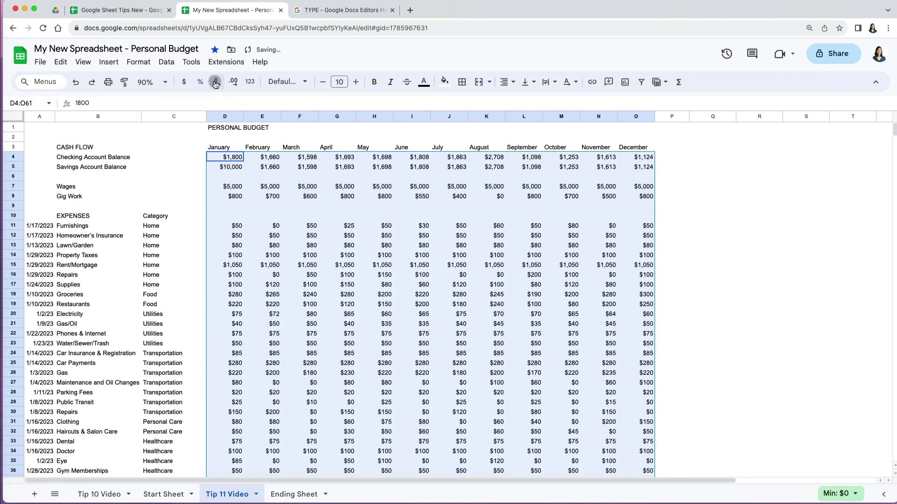
{"action": "left_click", "coordinate": [703, 235]}
Step: Select the dates column A and bring up the Format > Number options
{"action": "left_click", "coordinate": [39, 116]}
{"action": "left_click", "coordinate": [138, 62]}
{"action": "mouse_move", "coordinate": [206, 104]}
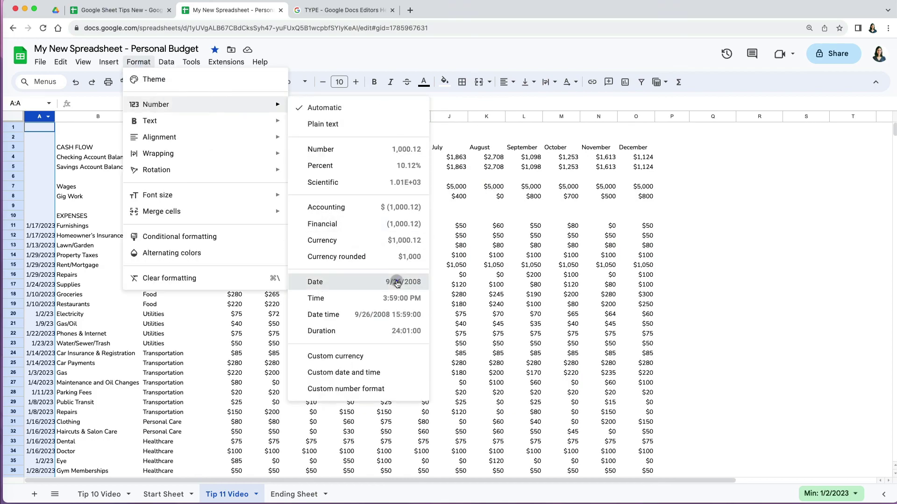